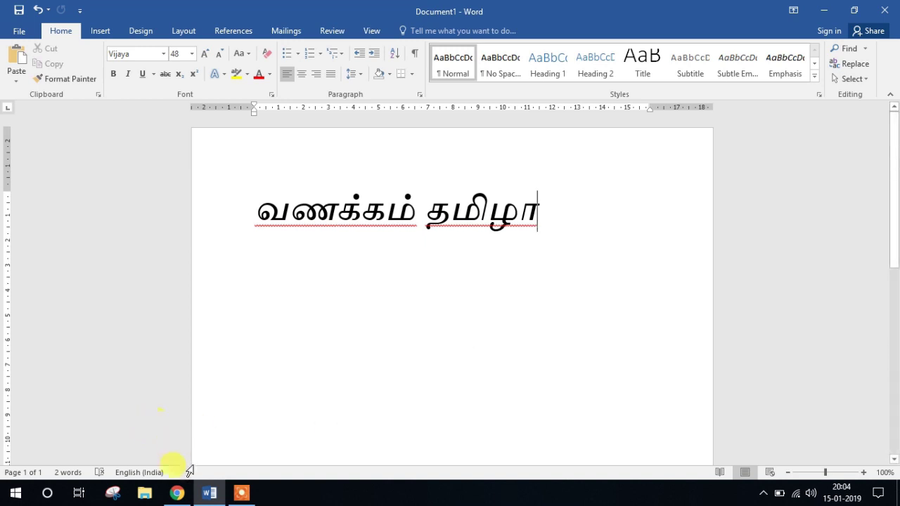
# Type the Tamil words வணக்கம் தமிழா on the Word page in Vijaya at 48 points.
pyautogui.moveTo(194, 489)
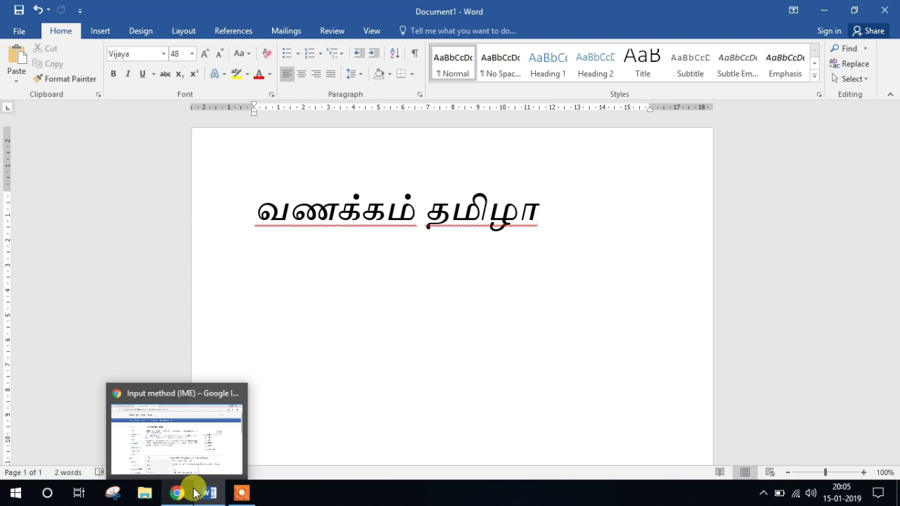
# In Chrome's 'google tamil input' image results, preview the LivetoLearn example of typing தமிழ்.
pyautogui.click(192, 497)
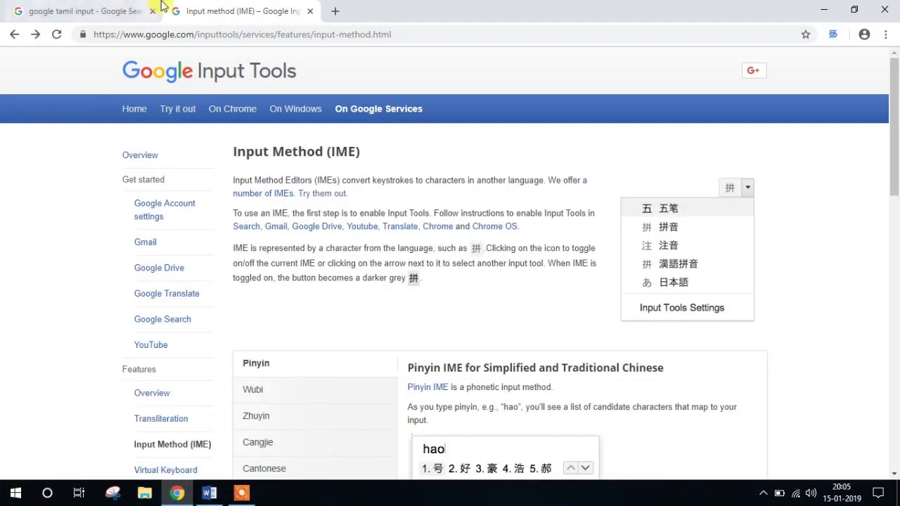
pyautogui.click(60, 9)
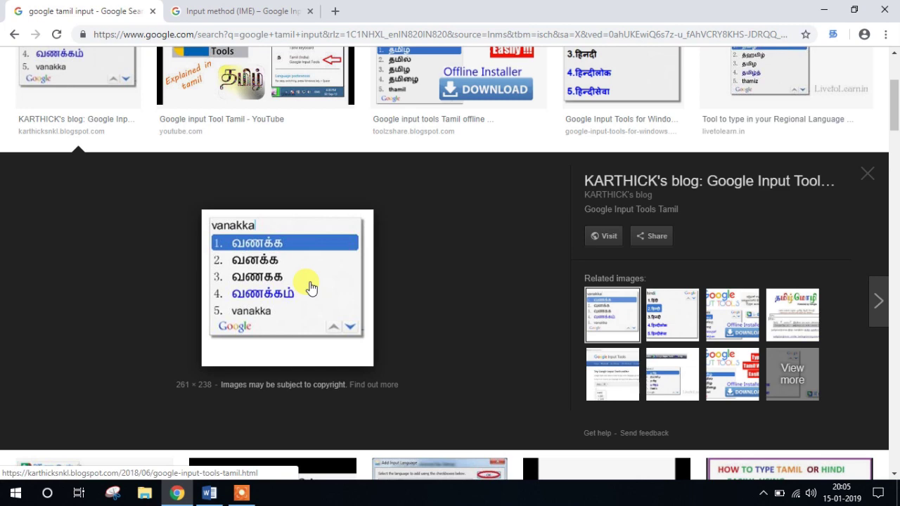
pyautogui.scroll(3, 312, 288)
pyautogui.click(798, 201)
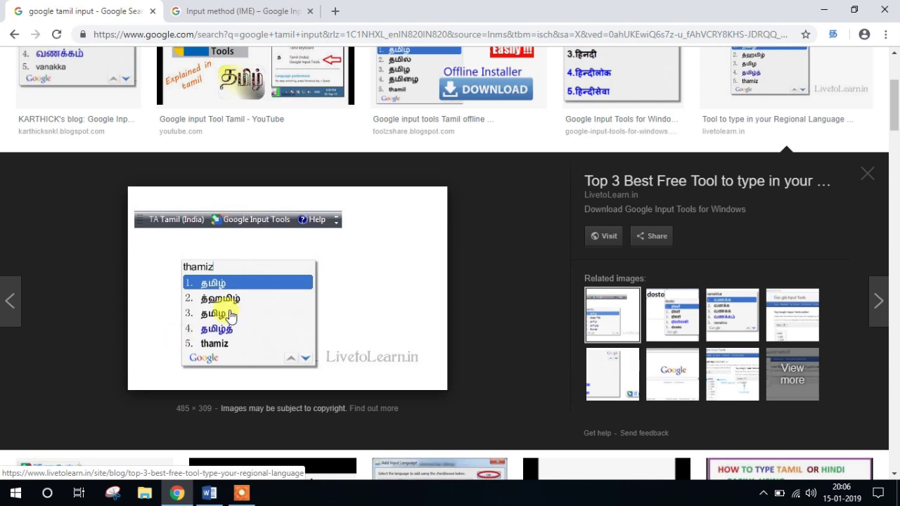
# From the Input method (IME) page, follow 'On Windows' to the 404 inputtools/windows page.
pyautogui.click(211, 13)
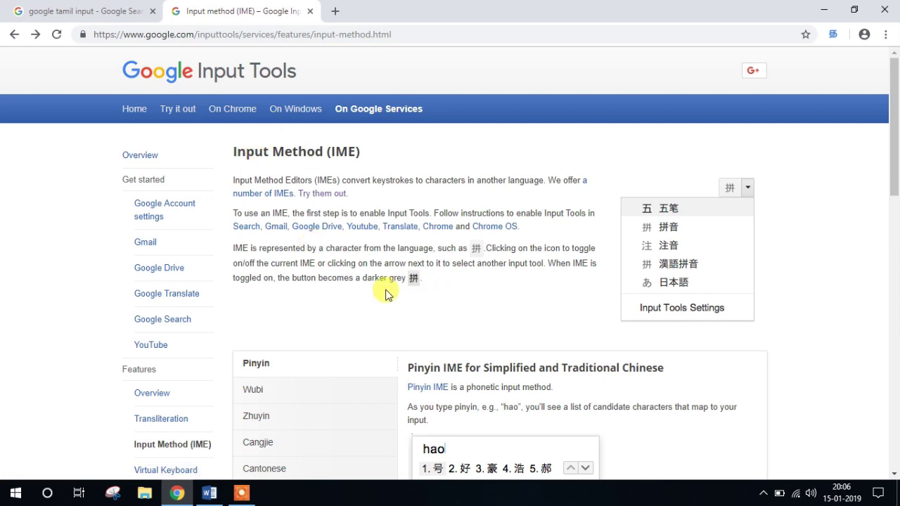
pyautogui.scroll(-2, 354, 328)
pyautogui.scroll(1, 353, 330)
pyautogui.scroll(1, 354, 330)
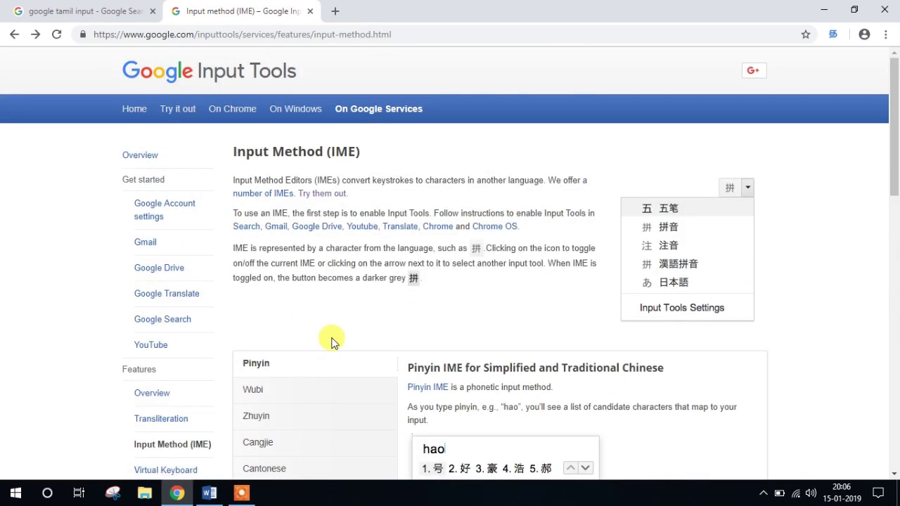
pyautogui.click(290, 110)
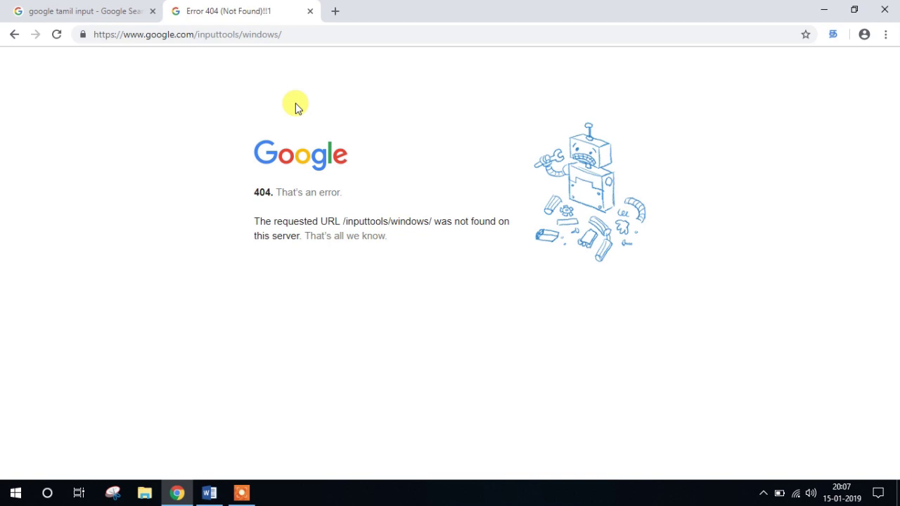
# Search Google for 15151 and enable Tamil through the Input Tools extension icon.
pyautogui.click(410, 36)
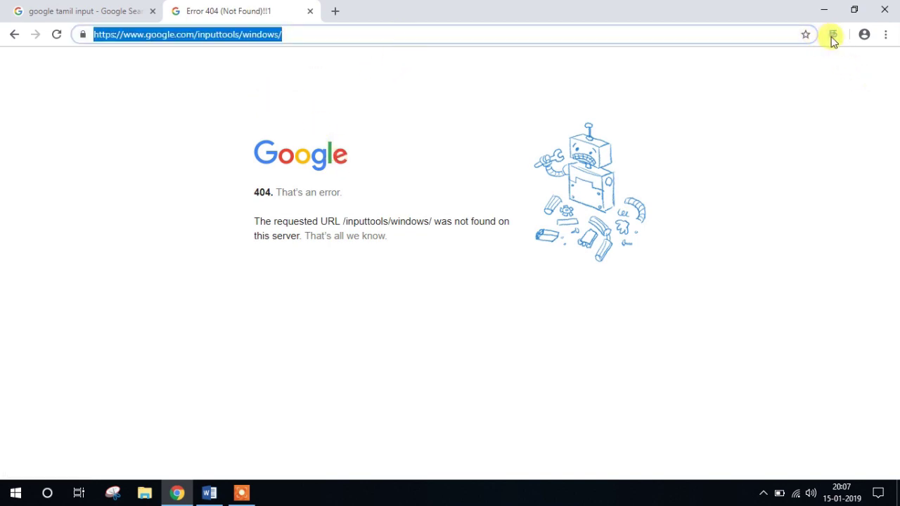
pyautogui.write('15151')
pyautogui.press('Return')
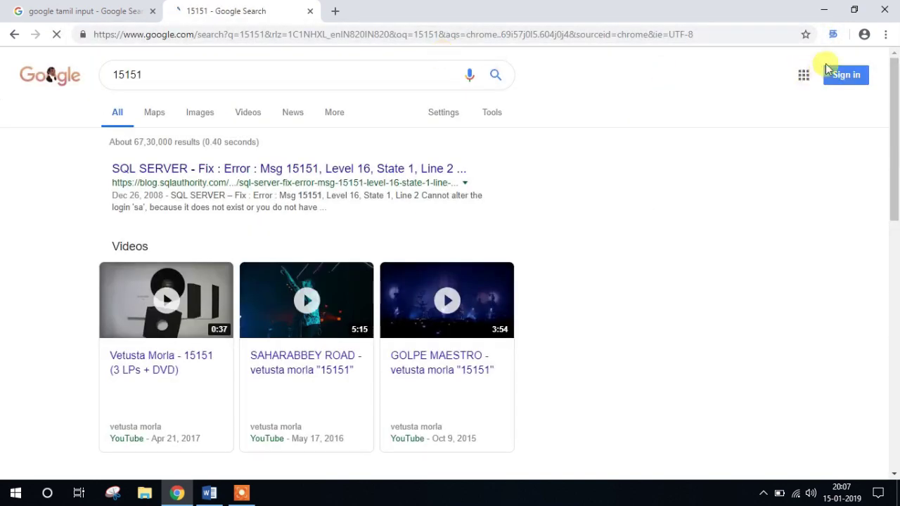
pyautogui.click(837, 37)
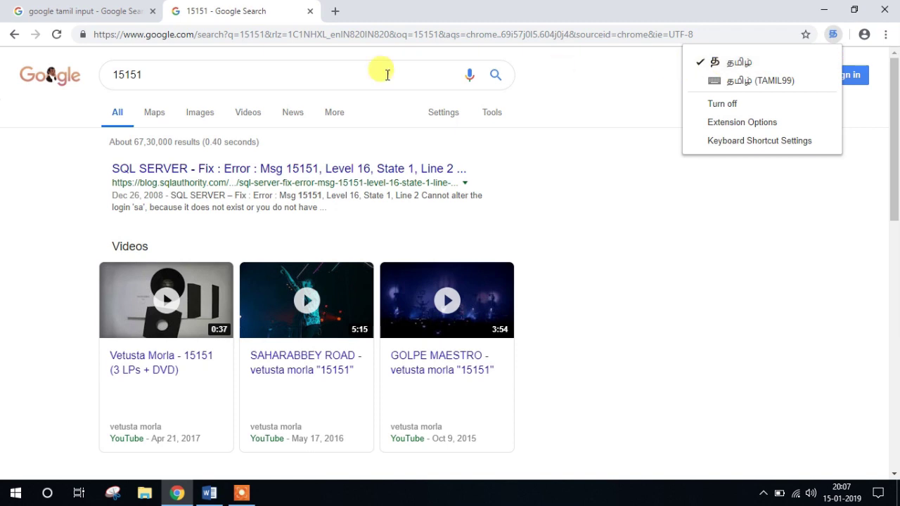
# Replace 15151 in the search box with வணக்கம், transliterated from 'vanakkam'.
pyautogui.click(297, 83)
pyautogui.moveTo(297, 83); pyautogui.dragTo(136, 79)
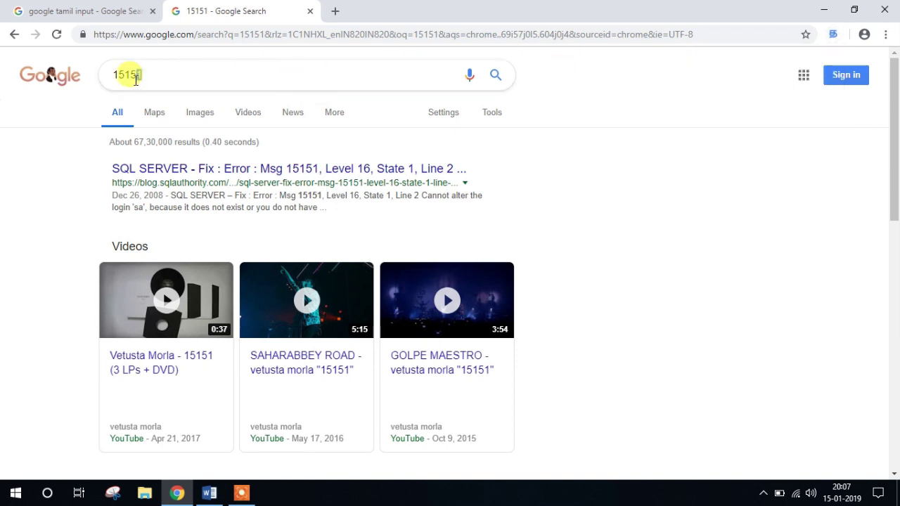
pyautogui.press('BackSpace')
pyautogui.press('BackSpace')
pyautogui.press('BackSpace')
pyautogui.press('BackSpace')
pyautogui.press('BackSpace')
pyautogui.write('van')
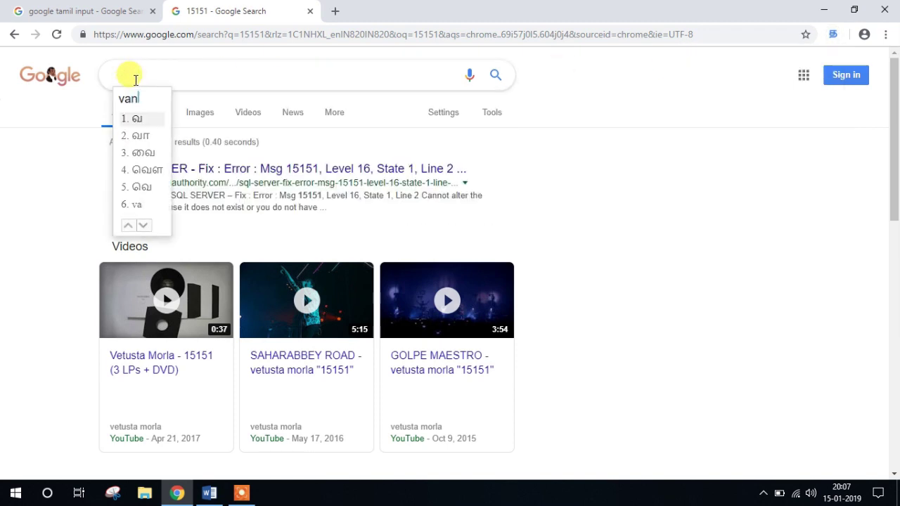
pyautogui.write('akkam')
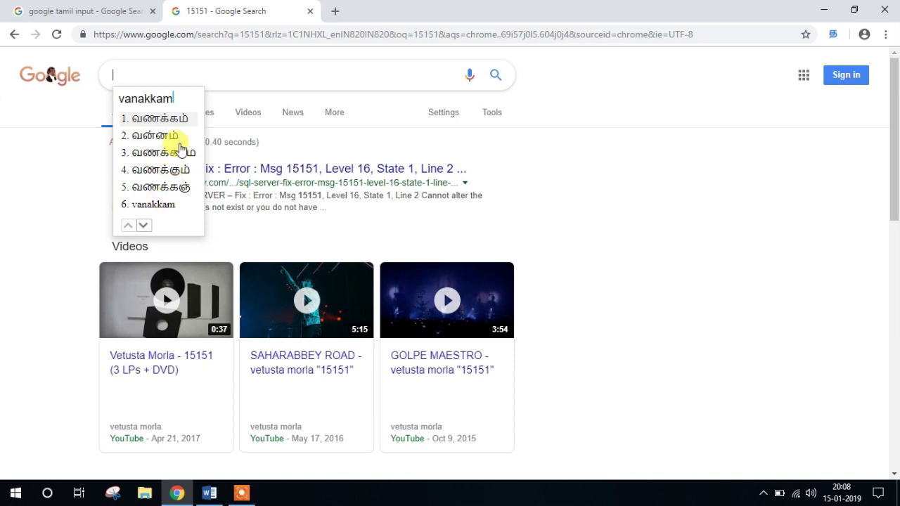
pyautogui.click(172, 120)
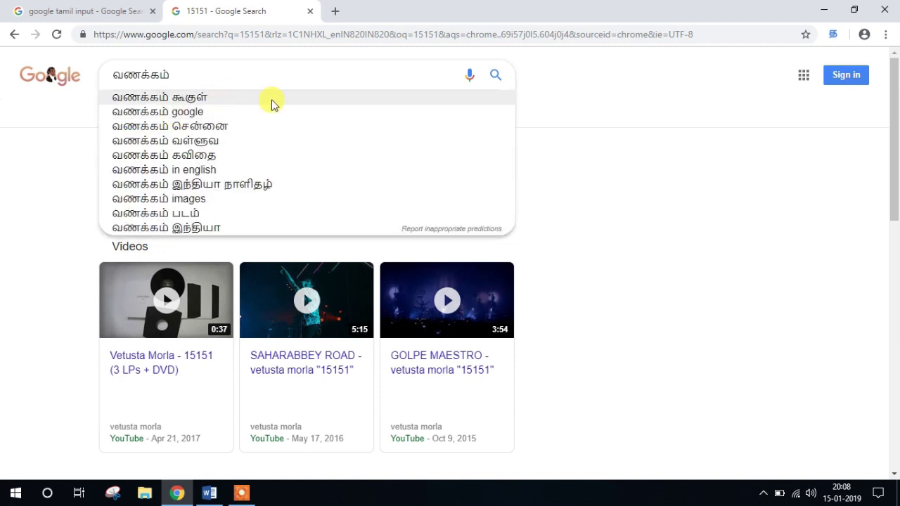
# Replace வணக்கம் with அம்மா, transliterated from 'ammaa'.
pyautogui.press('BackSpace')
pyautogui.press('BackSpace')
pyautogui.press('BackSpace')
pyautogui.press('BackSpace')
pyautogui.press('BackSpace')
pyautogui.press('BackSpace')
pyautogui.press('BackSpace')
pyautogui.write('ammaa')
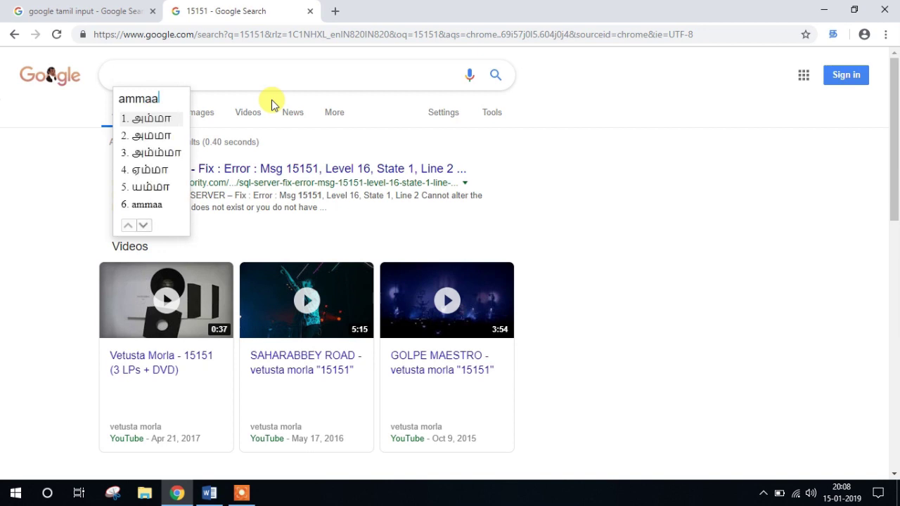
pyautogui.press('space')
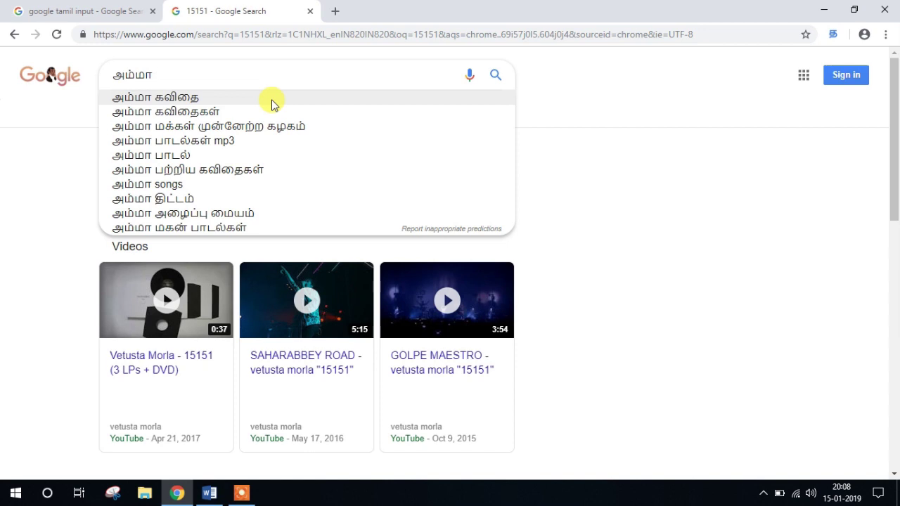
pyautogui.click(296, 45)
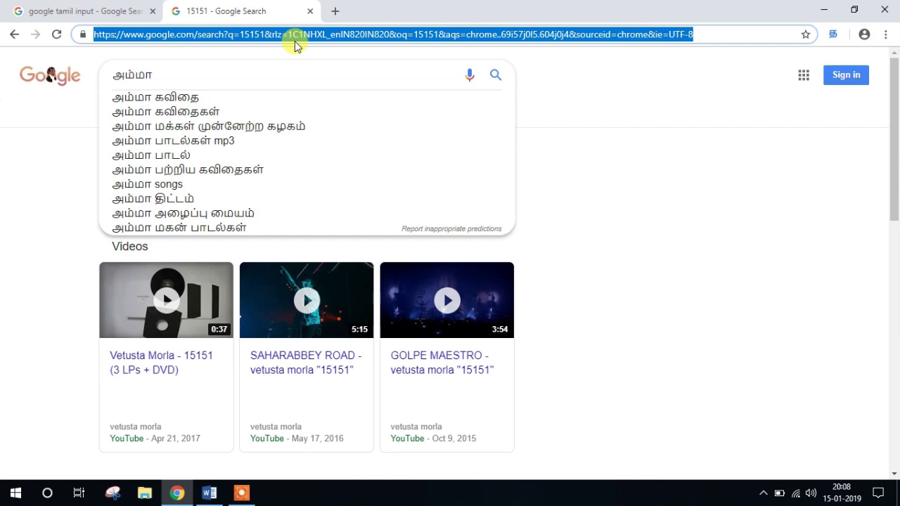
# Open the Bhashaindia downloads page in a new tab from the 'mic' suggestion.
pyautogui.click(337, 11)
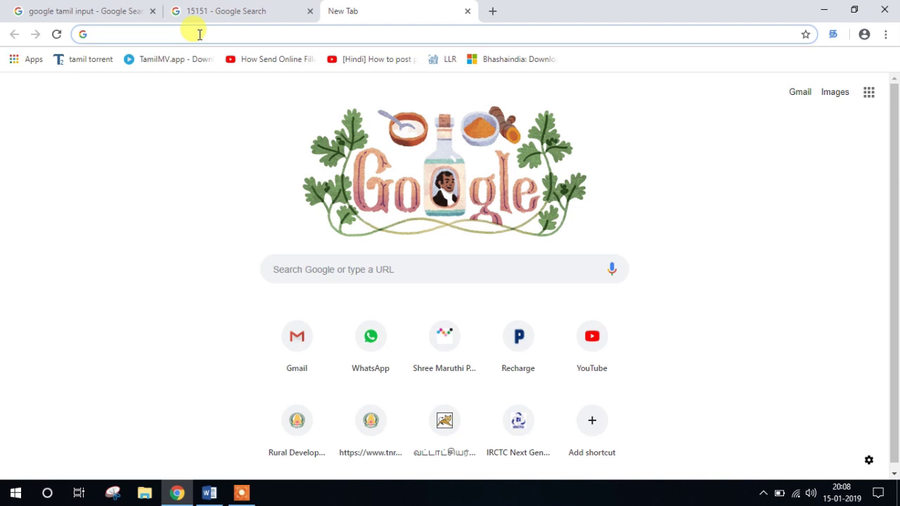
pyautogui.write('mic')
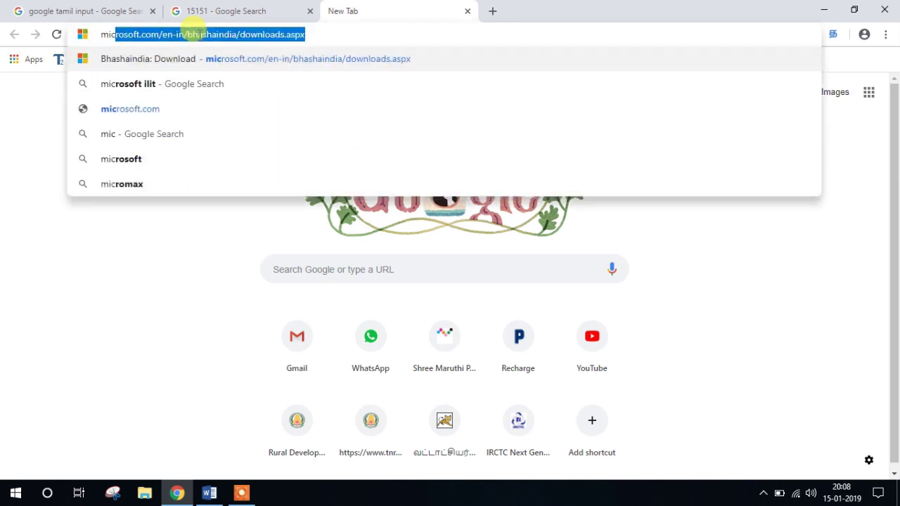
pyautogui.press('Return')
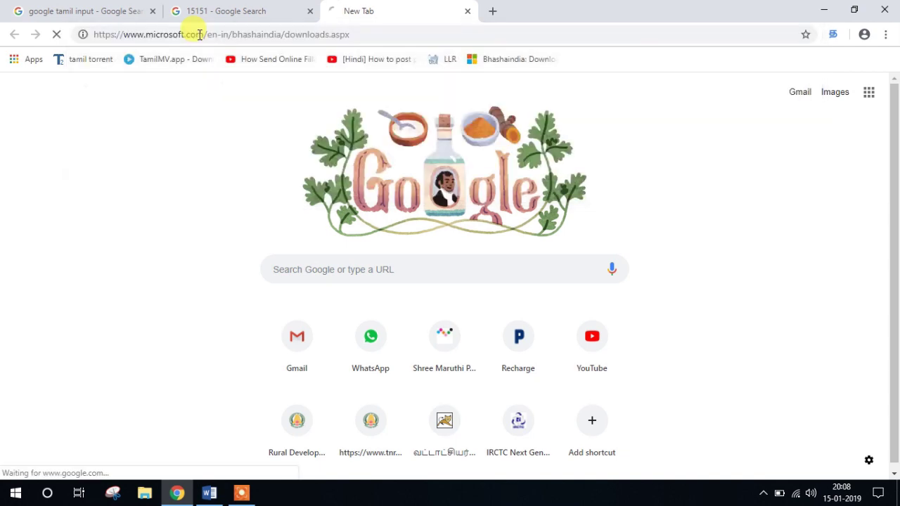
# Search Google for 'microsoft ilit' in another new tab.
pyautogui.click(489, 14)
pyautogui.write('microsofn')
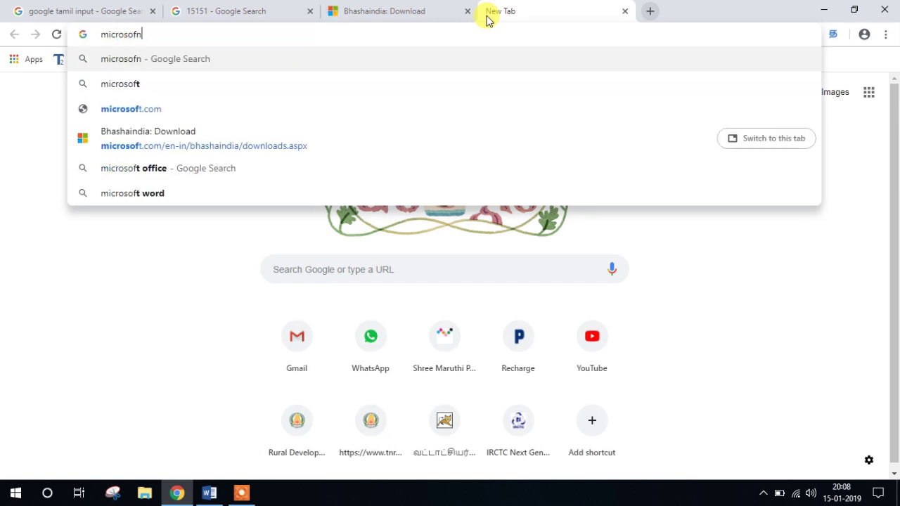
pyautogui.press('BackSpace')
pyautogui.write('t')
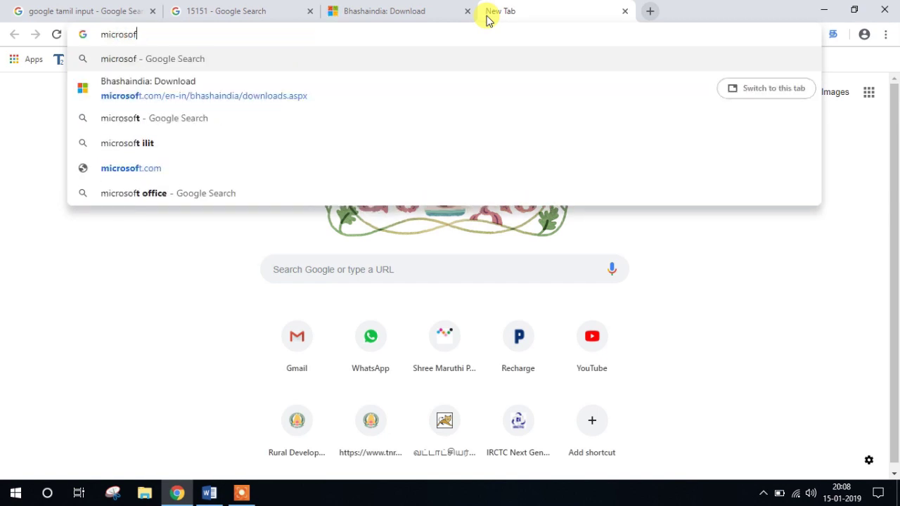
pyautogui.press('BackSpace')
pyautogui.press('BackSpace')
pyautogui.write('ilit')
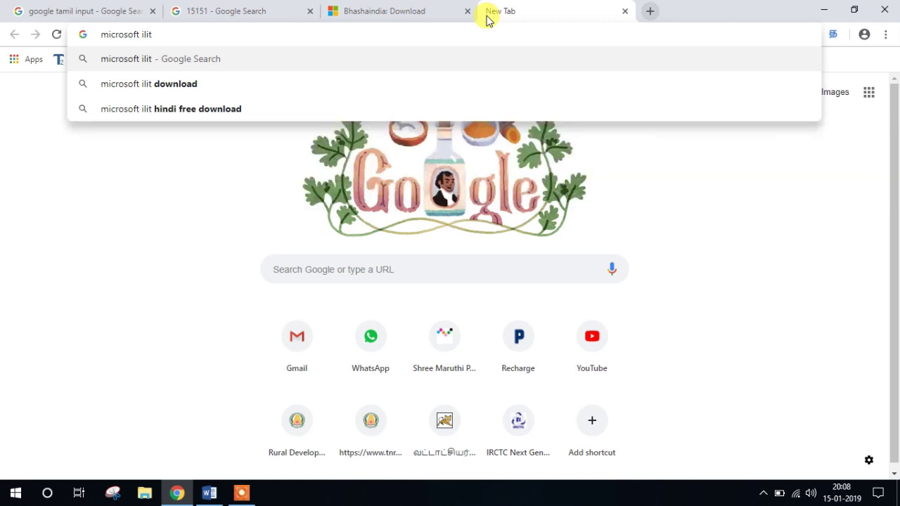
pyautogui.press('Return')
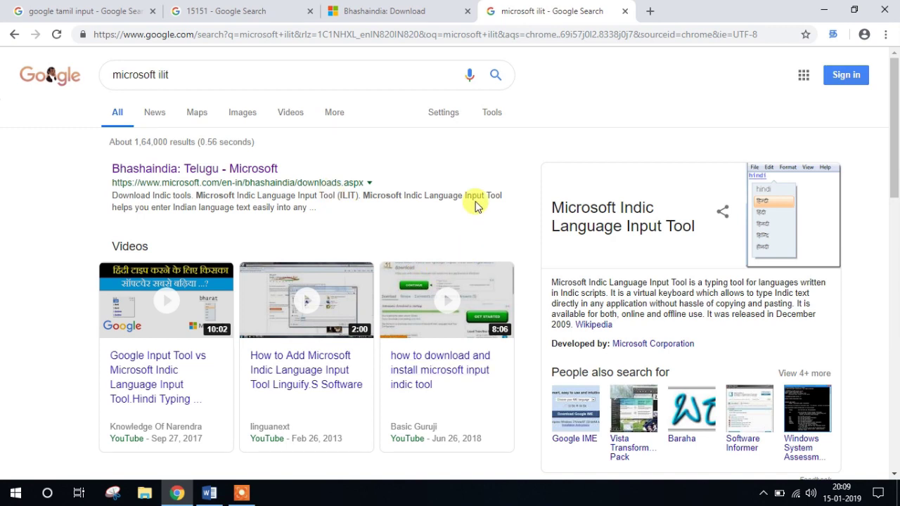
# Open the Bhashaindia result and close the duplicate loading tab.
pyautogui.click(197, 170)
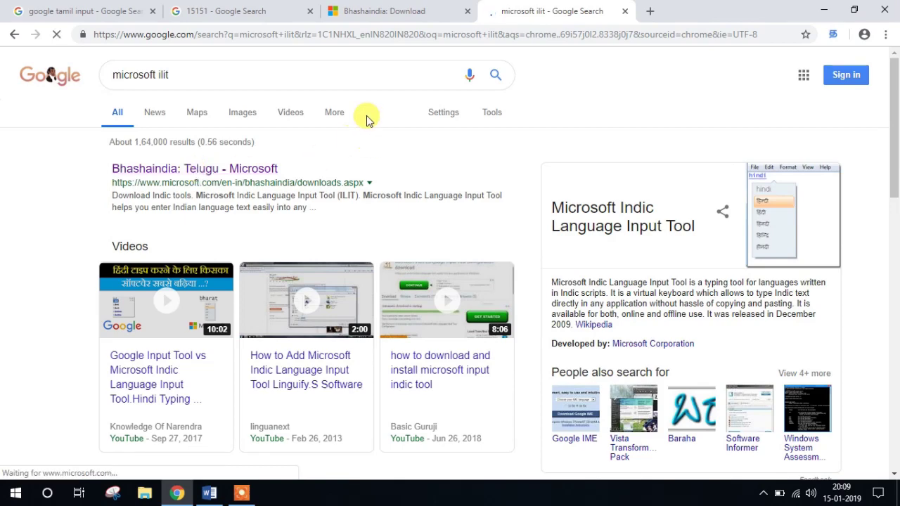
pyautogui.click(436, 13)
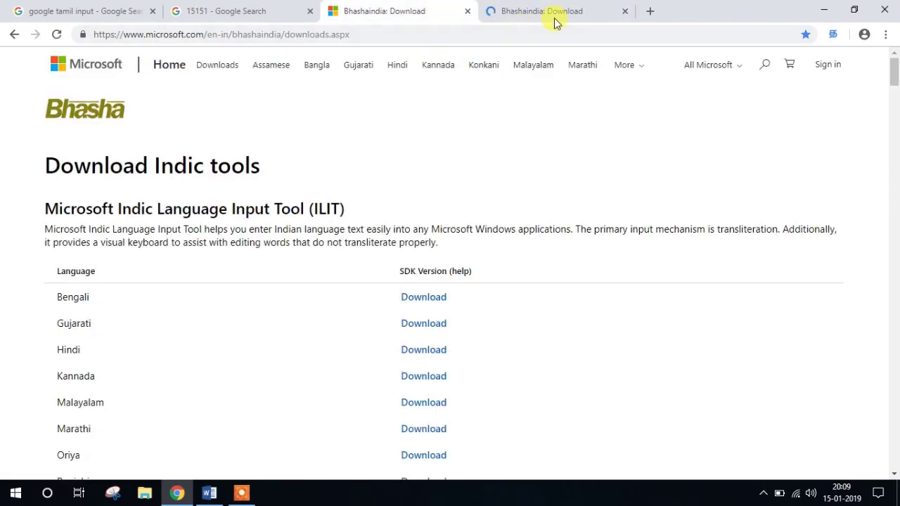
pyautogui.click(624, 11)
# Download the Tamil installer from the ILIT table and run Tamil (1).exe.
pyautogui.scroll(-2, 222, 156)
pyautogui.scroll(2, 414, 126)
pyautogui.scroll(-3, 218, 246)
pyautogui.scroll(3, 220, 188)
pyautogui.scroll(-1, 218, 186)
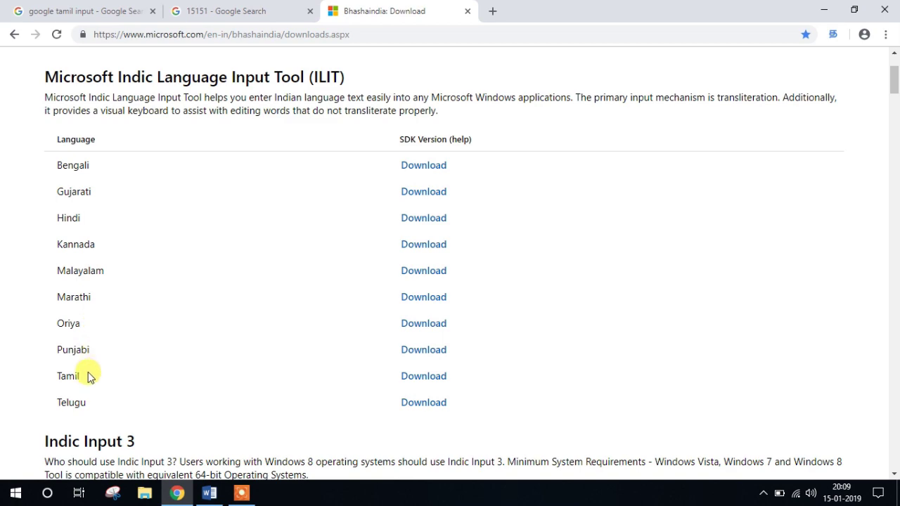
pyautogui.scroll(-2, 89, 373)
pyautogui.scroll(-1, 90, 376)
pyautogui.scroll(4, 94, 247)
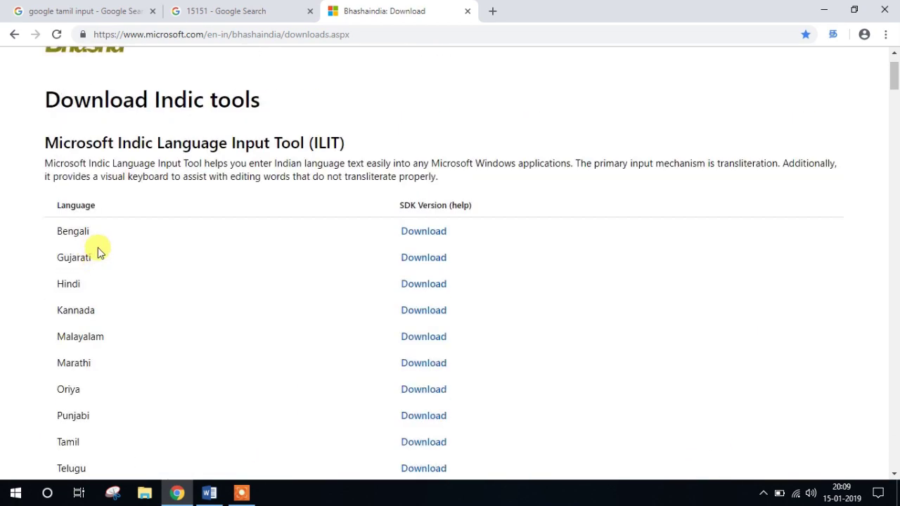
pyautogui.scroll(-2, 95, 249)
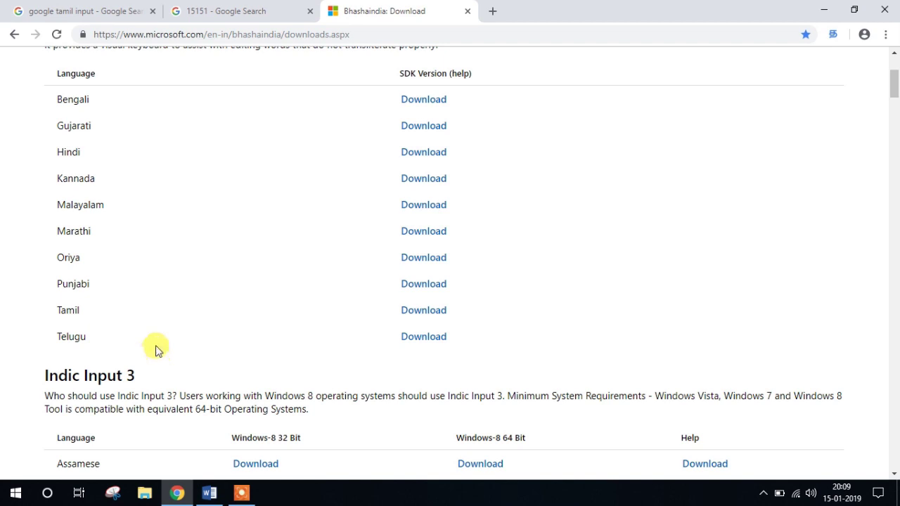
pyautogui.scroll(2, 156, 350)
pyautogui.scroll(-1, 155, 346)
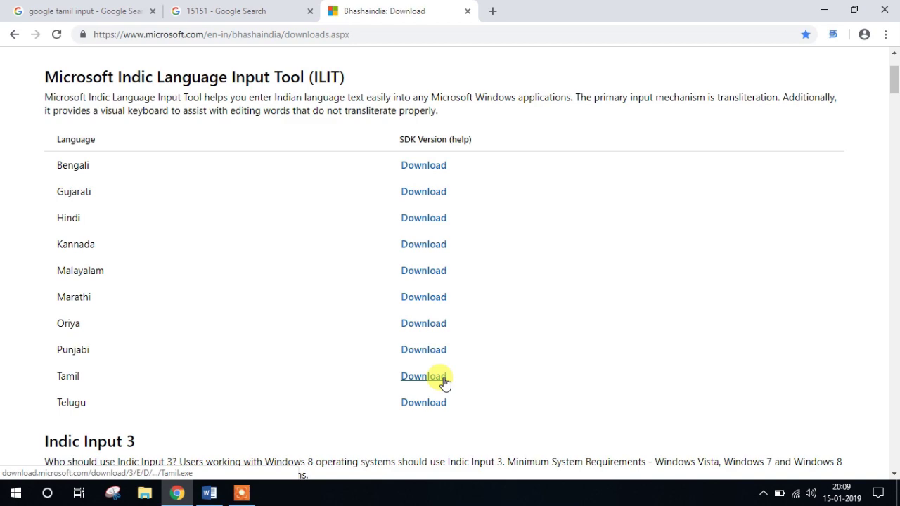
pyautogui.scroll(-12, 444, 383)
pyautogui.scroll(12, 440, 342)
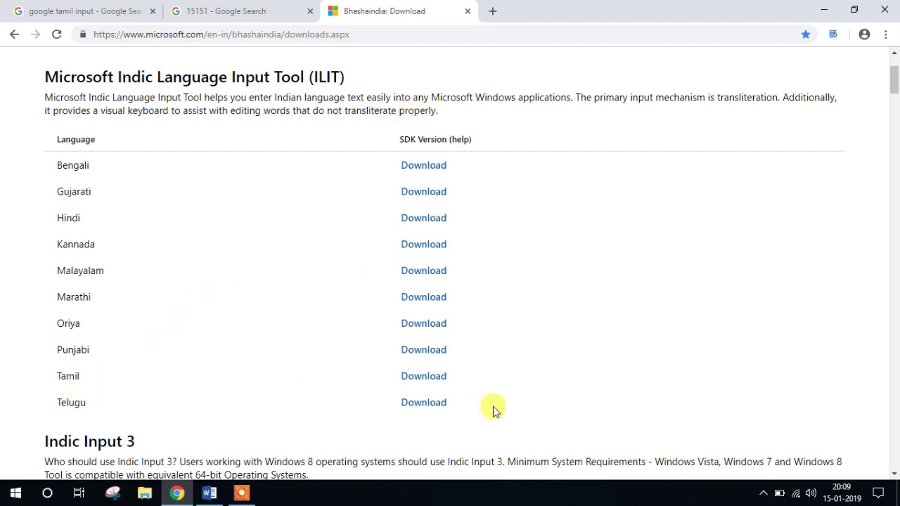
pyautogui.scroll(-5, 511, 362)
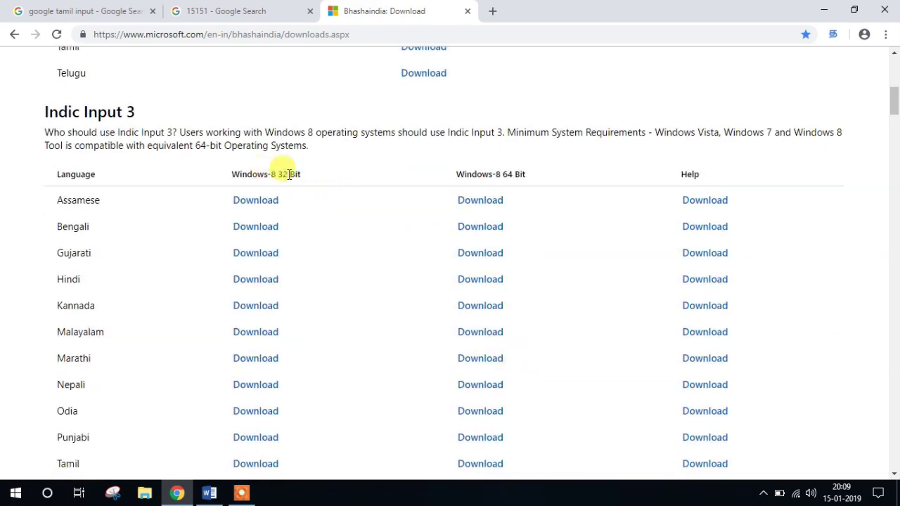
pyautogui.scroll(-7, 542, 179)
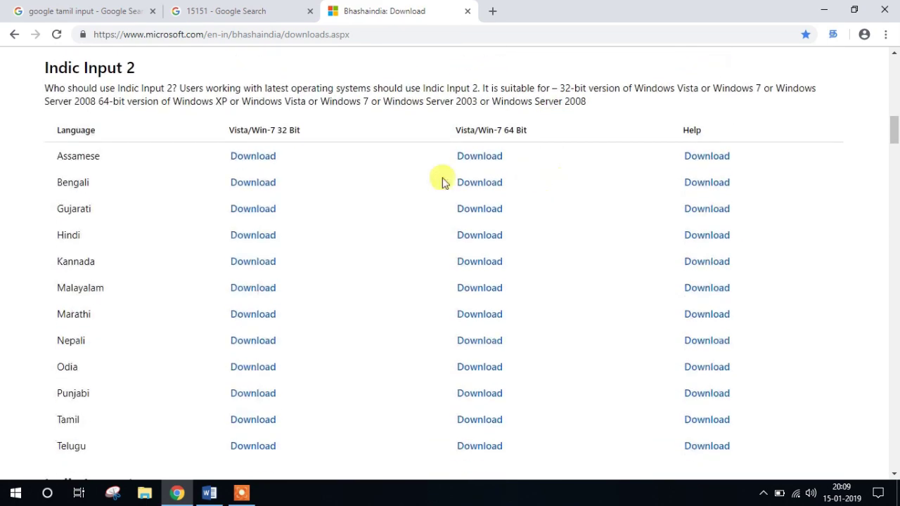
pyautogui.scroll(-7, 457, 244)
pyautogui.scroll(6, 452, 244)
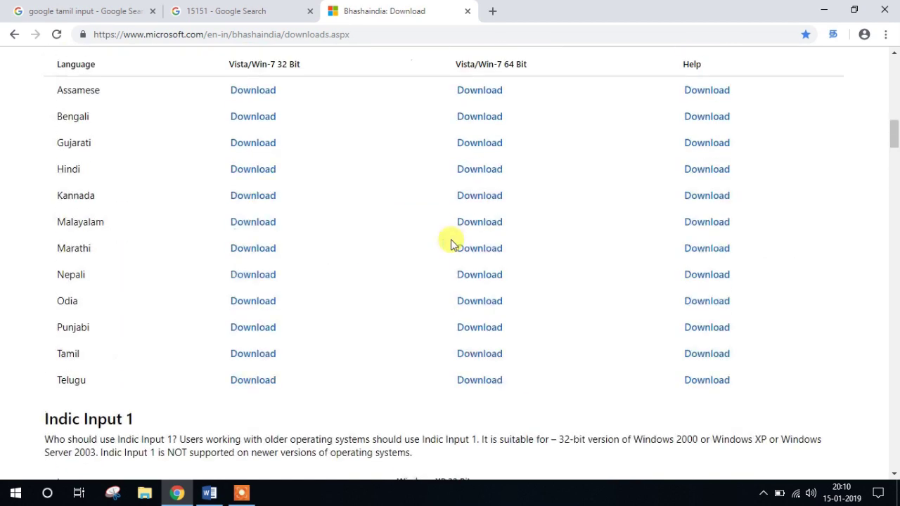
pyautogui.scroll(-5, 451, 243)
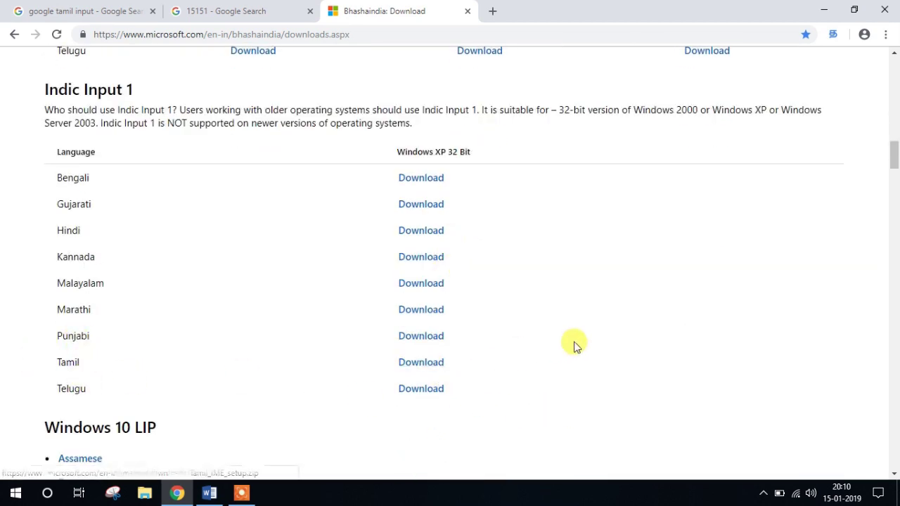
pyautogui.scroll(20, 574, 345)
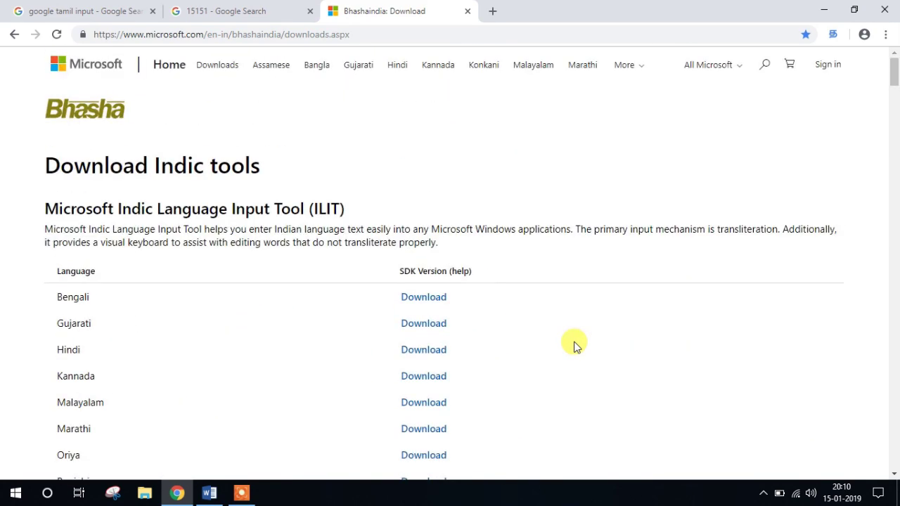
pyautogui.scroll(-2, 574, 344)
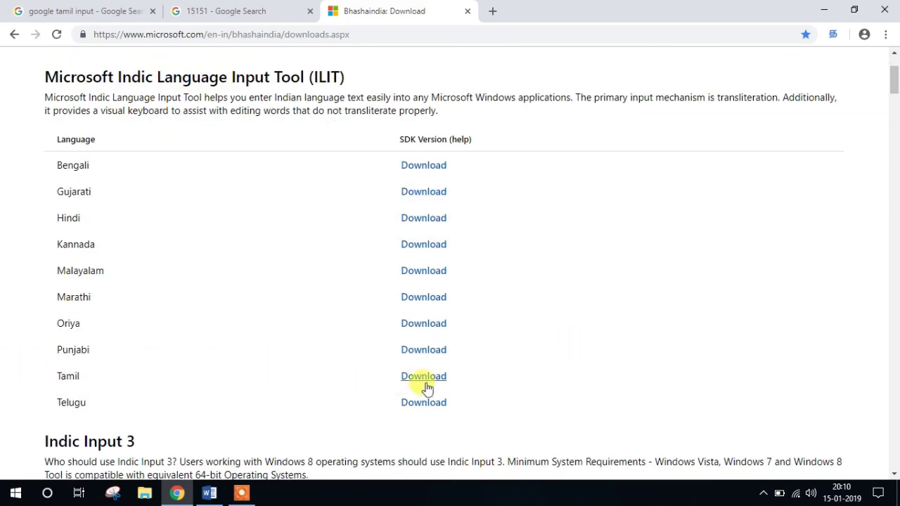
pyautogui.click(430, 389)
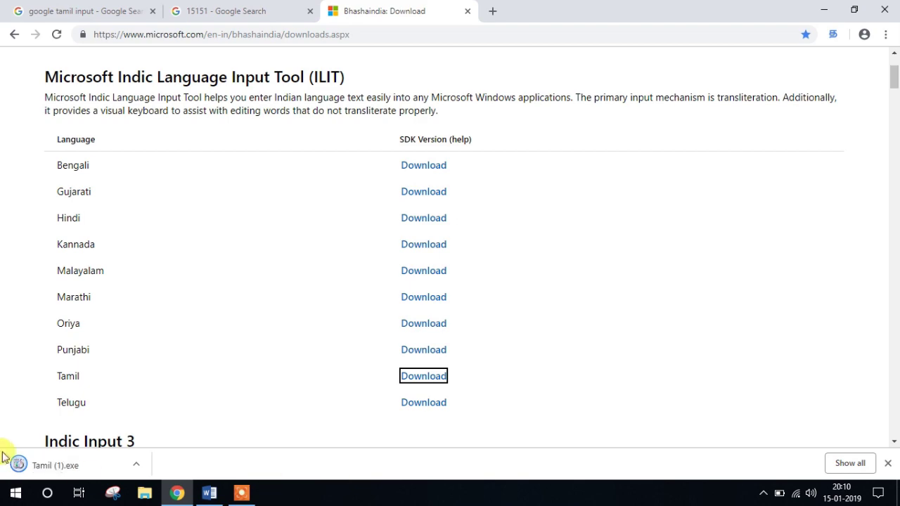
pyautogui.click(48, 473)
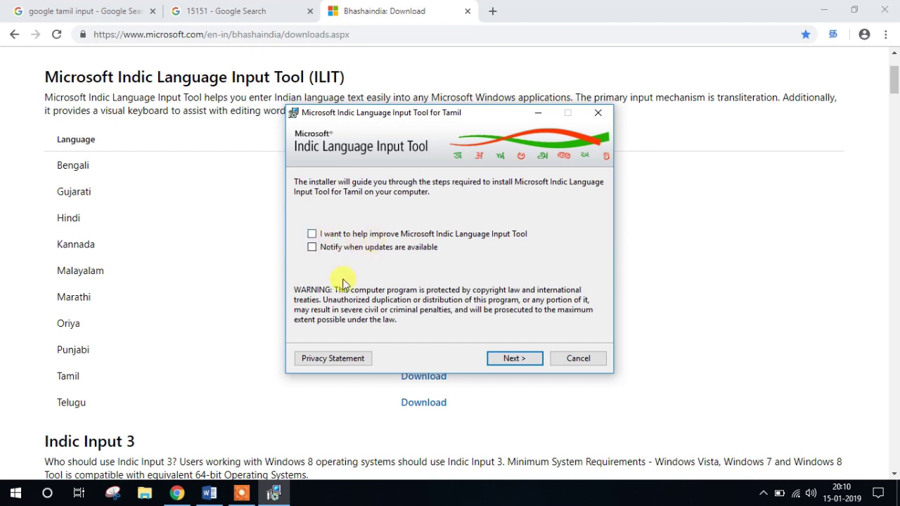
# Accept the license agreement and install the Tamil input tool through to the success page.
pyautogui.click(521, 359)
pyautogui.click(357, 331)
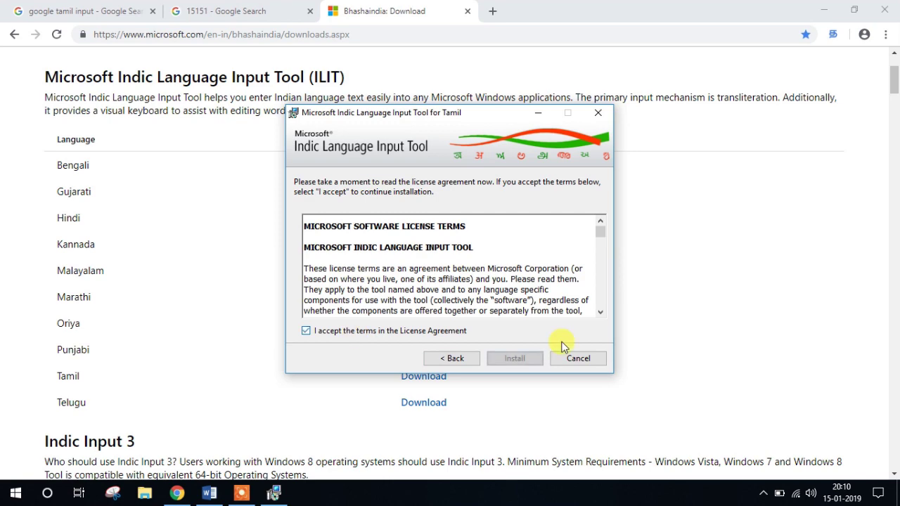
pyautogui.click(534, 360)
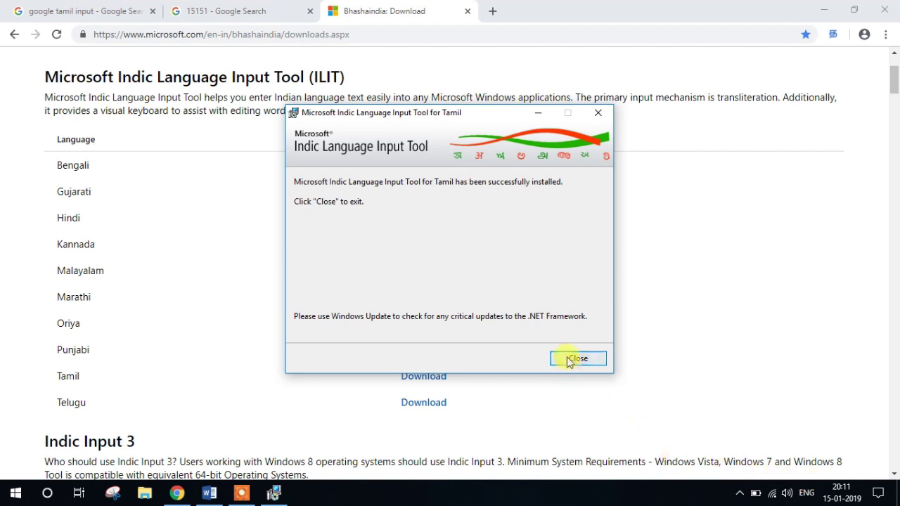
# Check that Tamil (India) appears in the input language list, then close the installer.
pyautogui.click(807, 493)
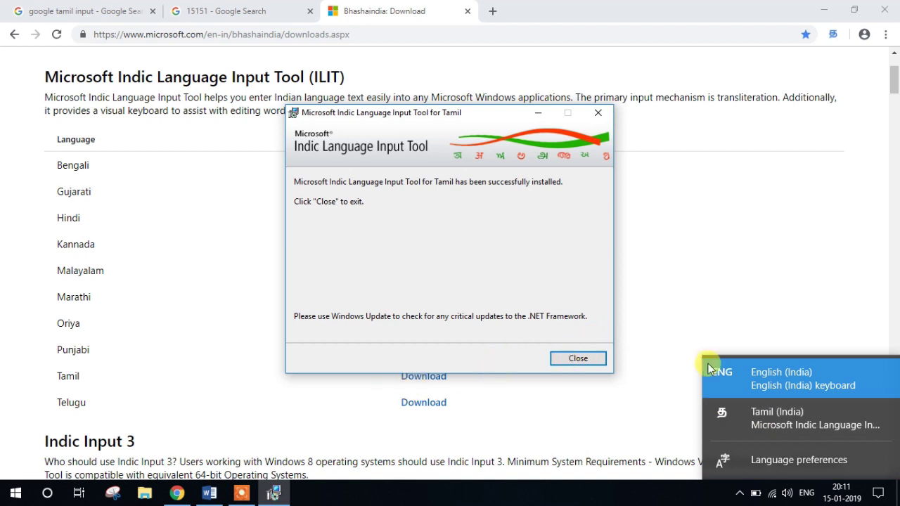
pyautogui.click(584, 359)
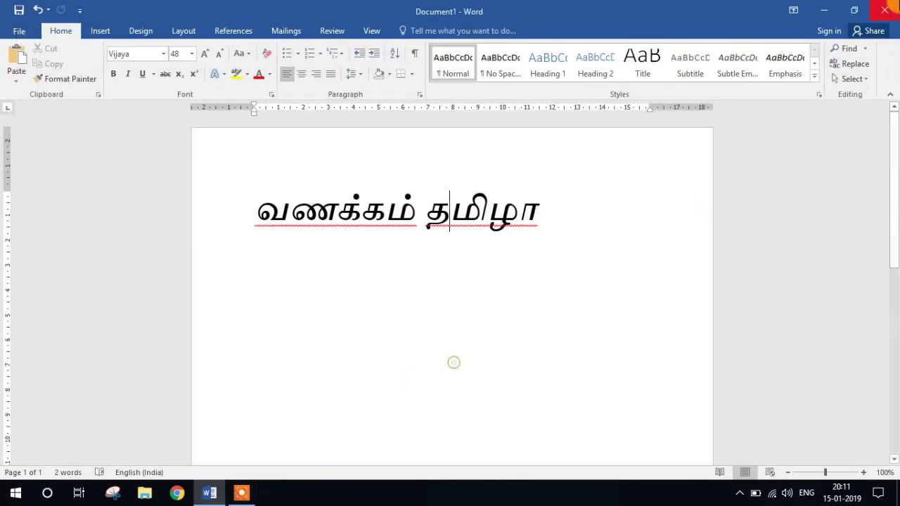
# Close Word's Document1 and discard the Tamil text with Don't Save.
pyautogui.click(885, 10)
pyautogui.click(438, 271)
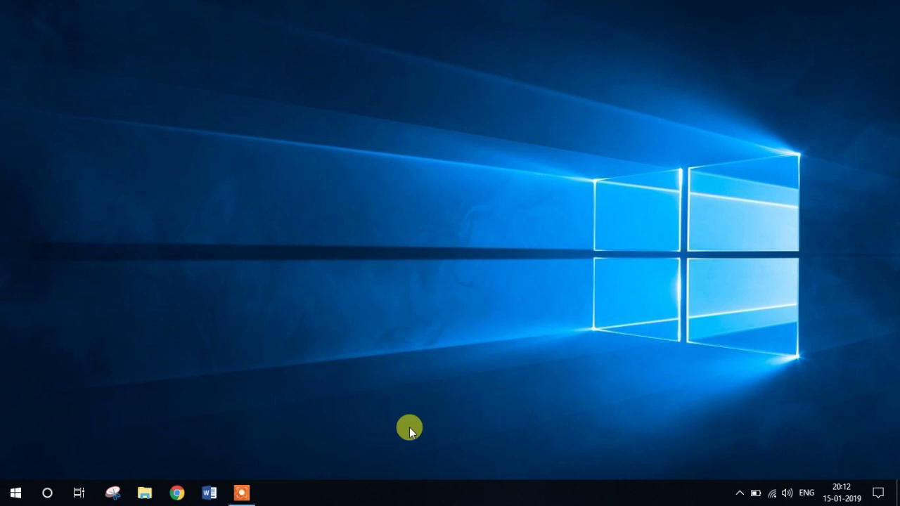
# Launch Word with winword from the Run box and create a blank document.
pyautogui.press('super+r')
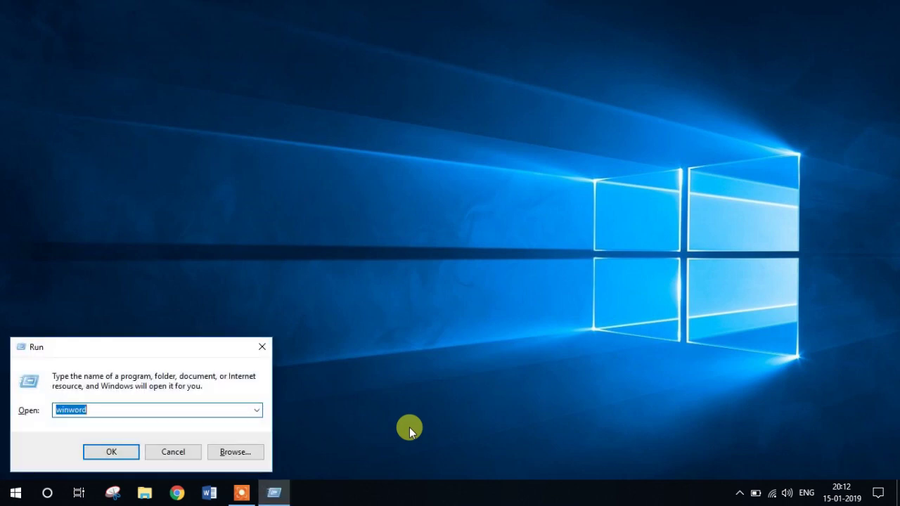
pyautogui.press('Return')
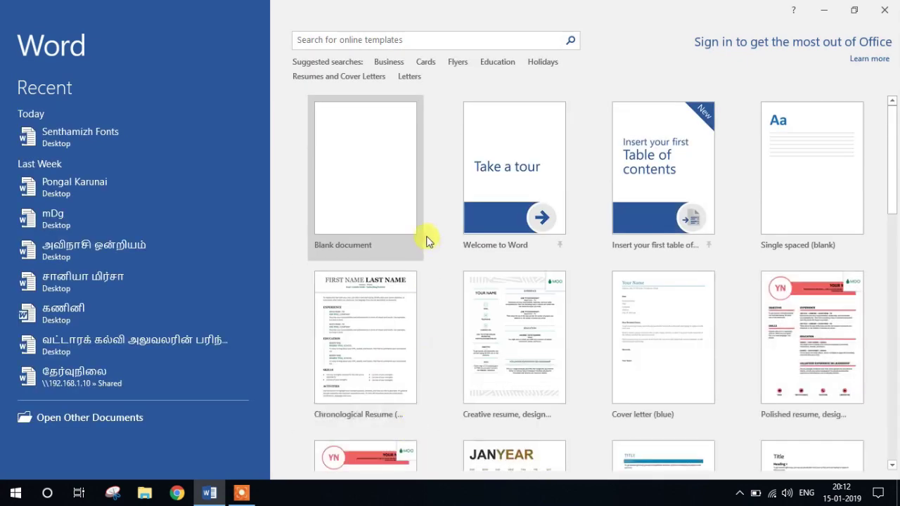
pyautogui.click(395, 205)
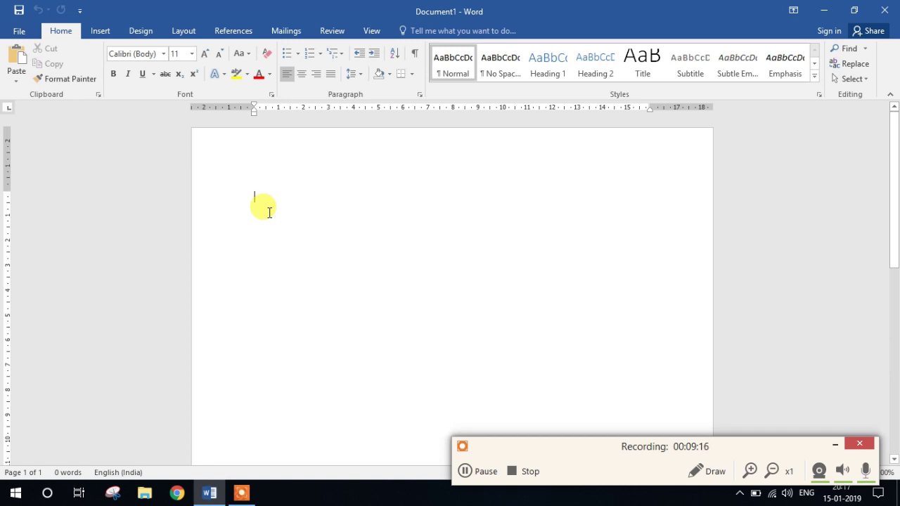
# Type the English word 'Amma' on the first line and start a new line.
pyautogui.click(835, 444)
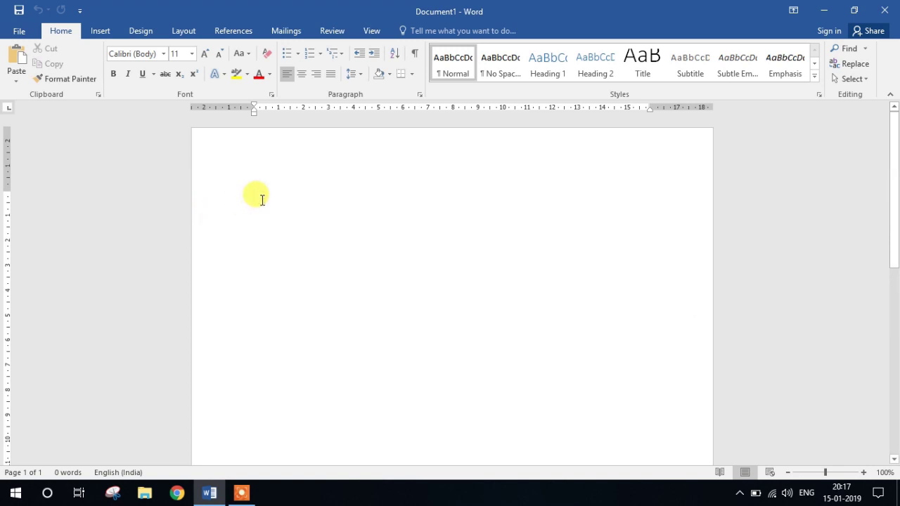
pyautogui.write('Amma')
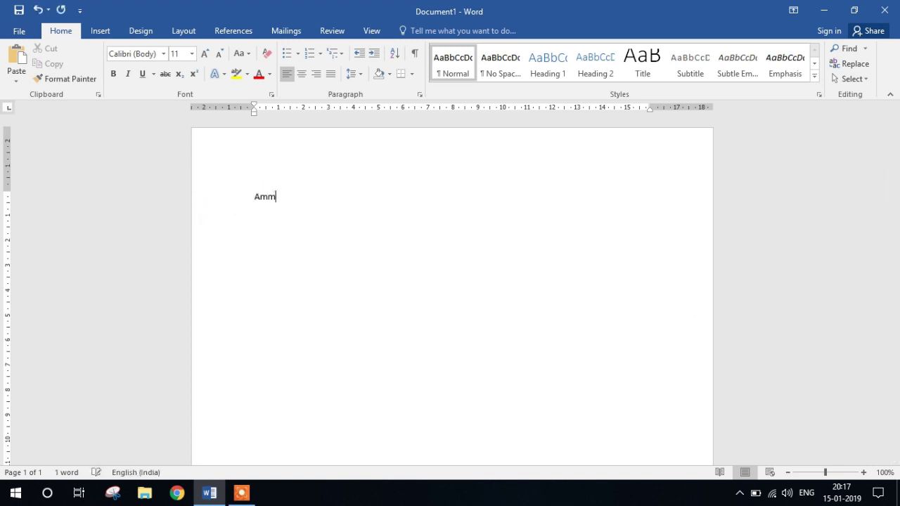
pyautogui.press('Return')
# Switch input to Tamil (India) Microsoft Indic Language Input Tool and return to the second line.
pyautogui.click(807, 494)
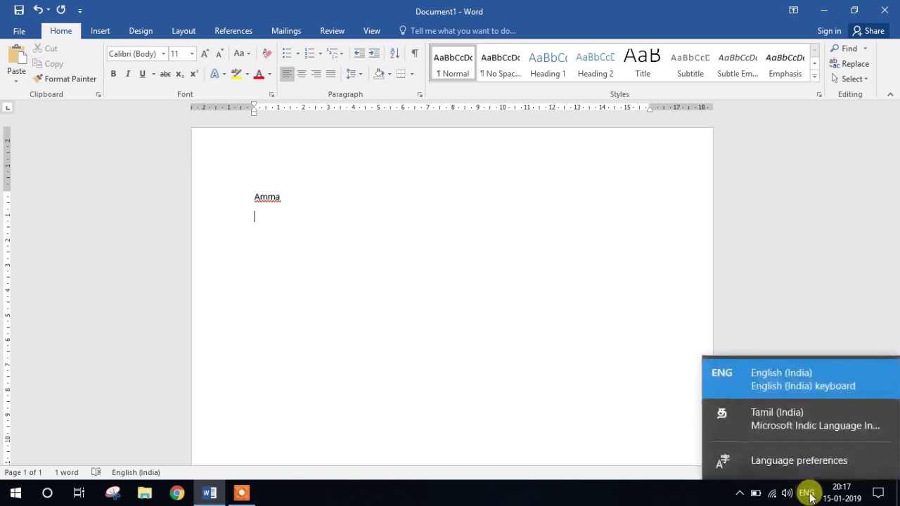
pyautogui.click(789, 428)
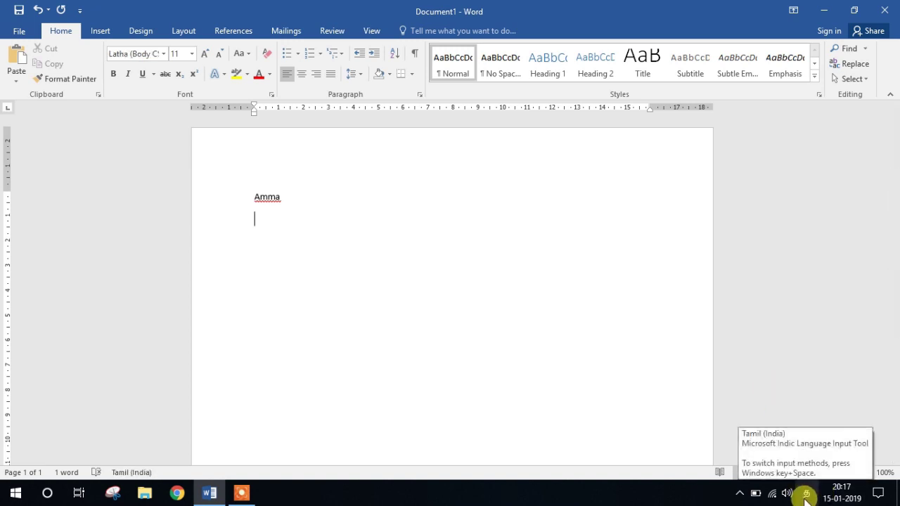
pyautogui.click(287, 228)
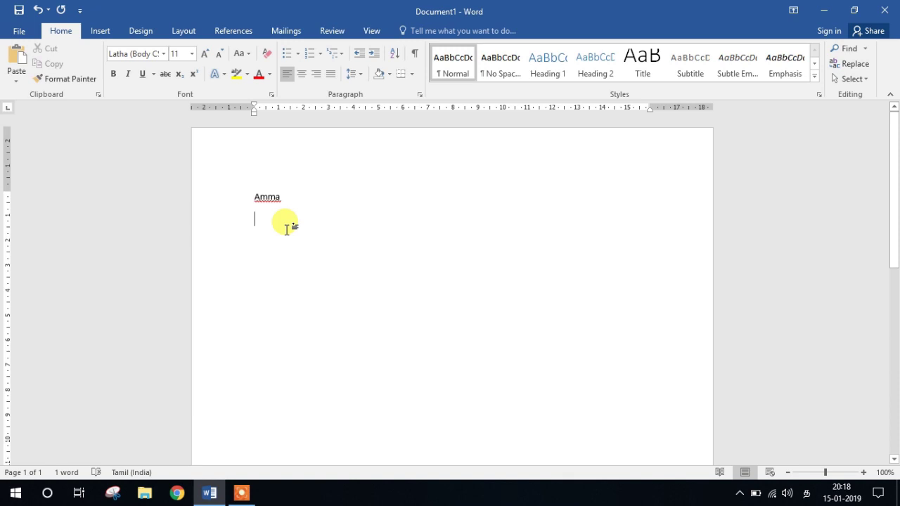
# Type அம்மா by transliterating 'ammaa', then start a new line.
pyautogui.write('amma')
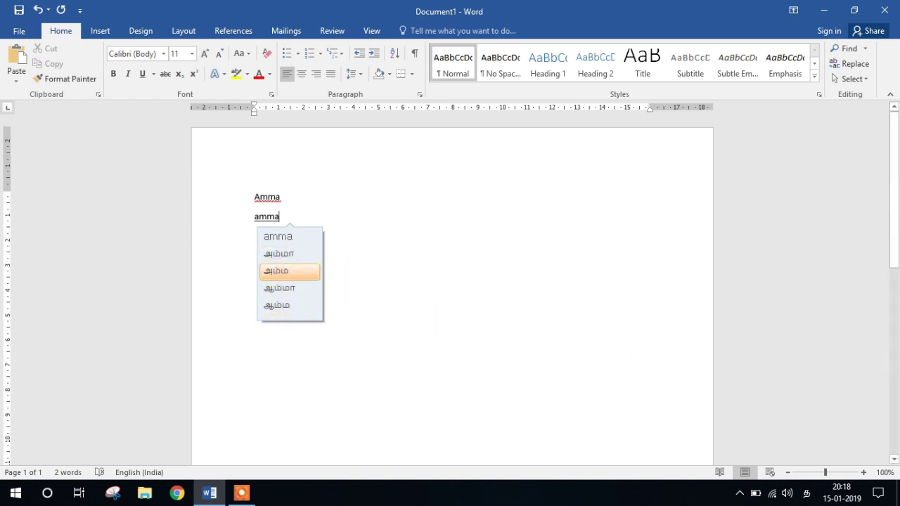
pyautogui.press('Return')
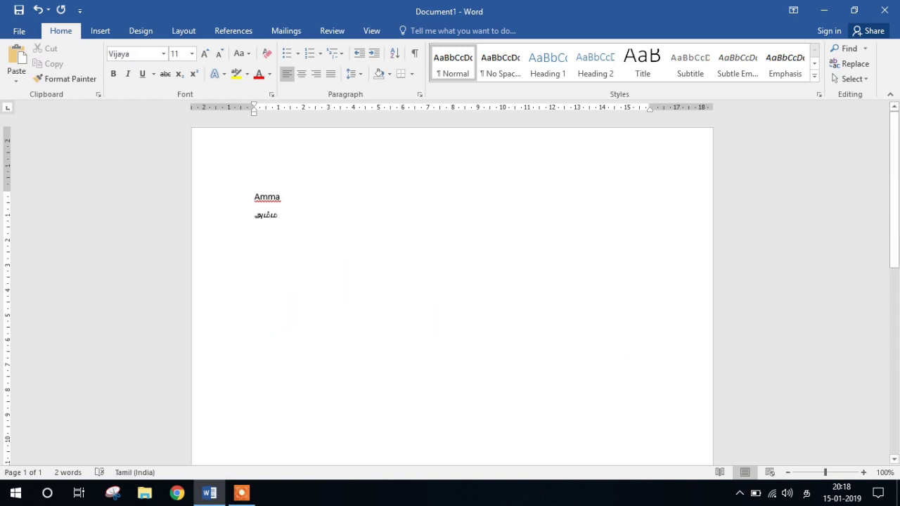
pyautogui.press('BackSpace')
pyautogui.press('BackSpace')
pyautogui.press('BackSpace')
pyautogui.press('BackSpace')
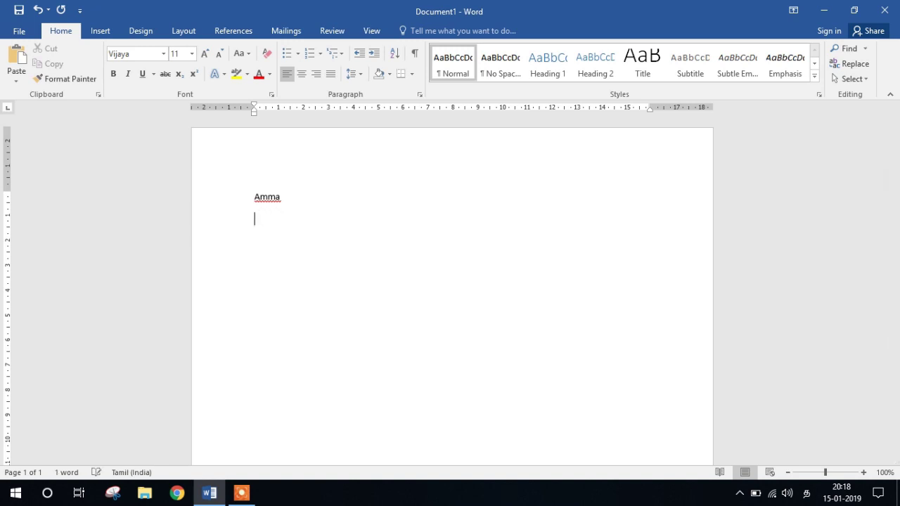
pyautogui.write('ammaa')
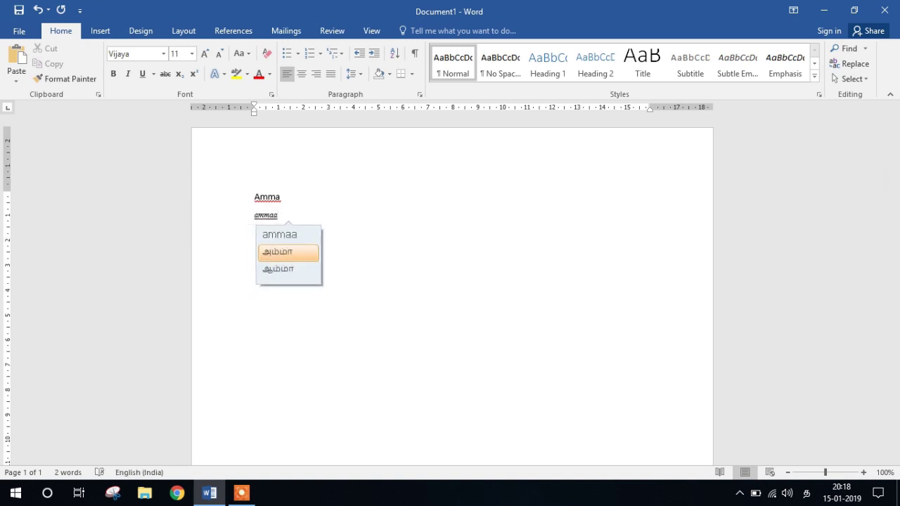
pyautogui.press('Return')
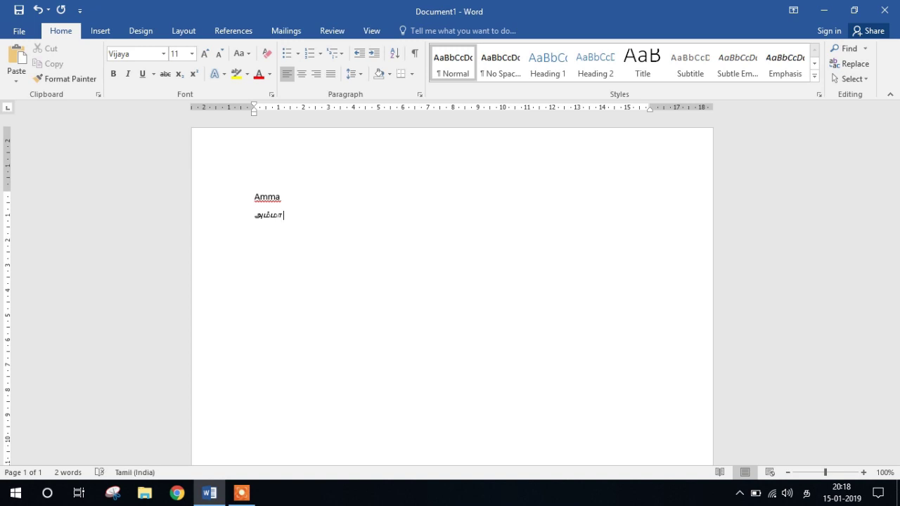
pyautogui.press('Return')
# Type வணக்கம் தமிழா by transliterating 'vanakkam' and 'thamizha'.
pyautogui.write('vana')
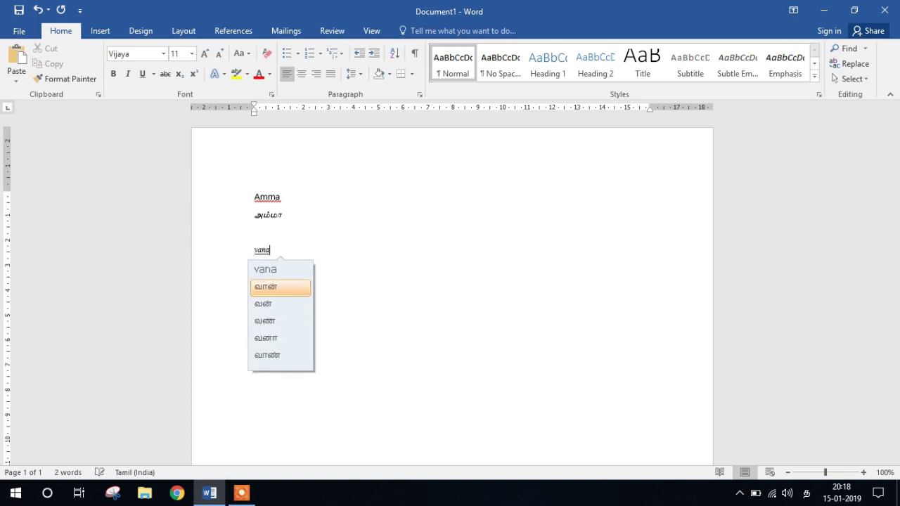
pyautogui.write('kkam')
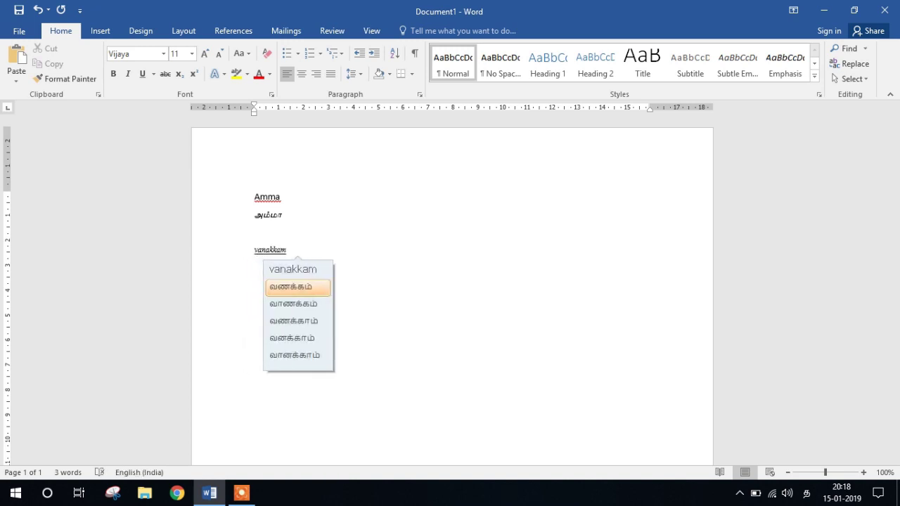
pyautogui.press('space')
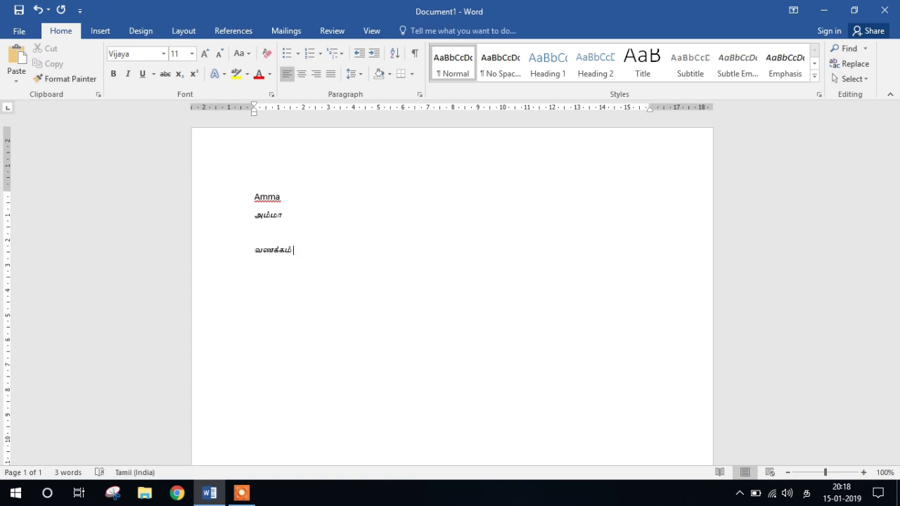
pyautogui.write('ta')
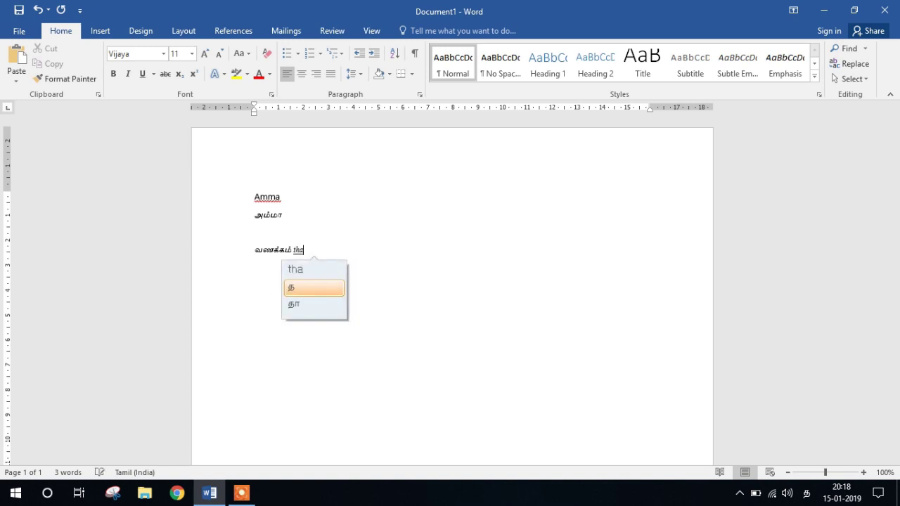
pyautogui.write('zha')
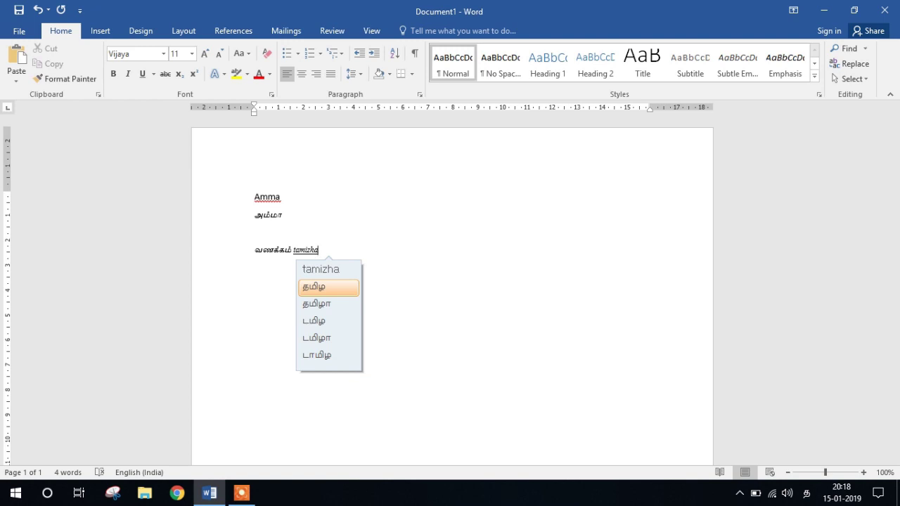
pyautogui.write('a')
pyautogui.press('Return')
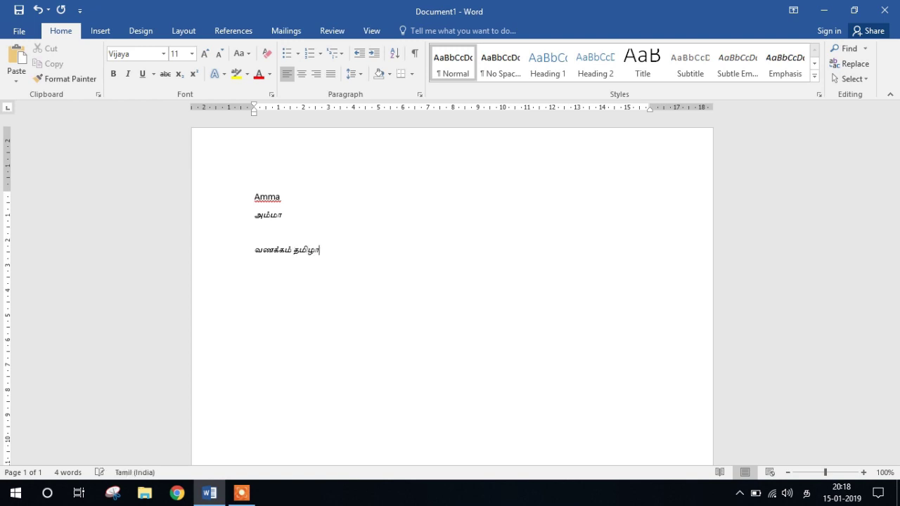
pyautogui.press('BackSpace')
pyautogui.press('BackSpace')
pyautogui.press('BackSpace')
pyautogui.press('BackSpace')
pyautogui.press('BackSpace')
pyautogui.write('thamizha')
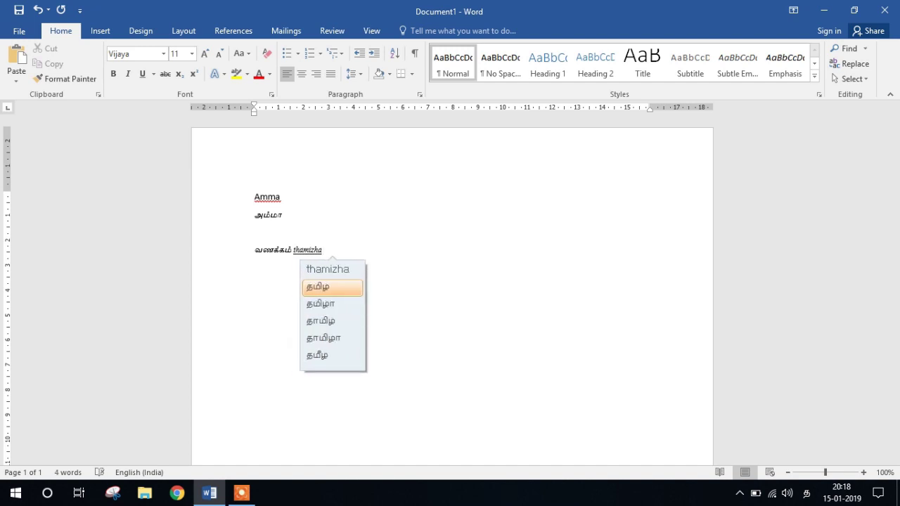
pyautogui.click(311, 306)
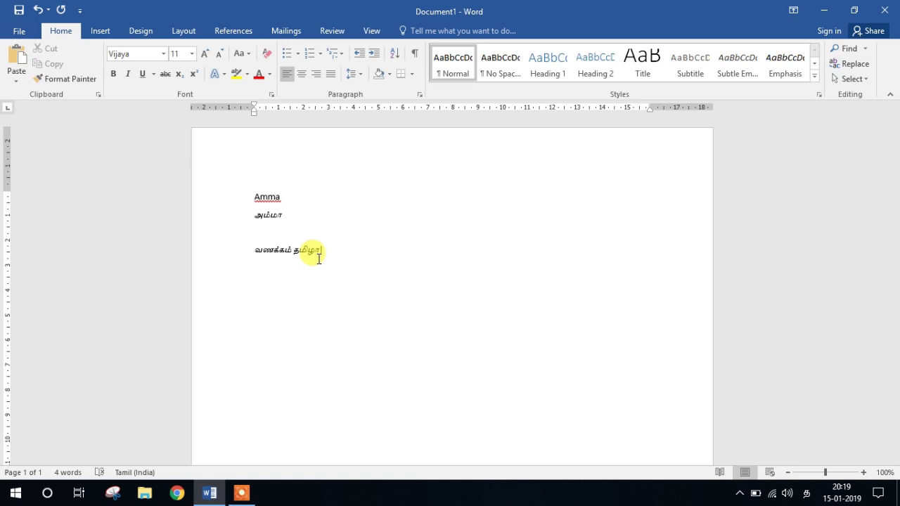
# Enlarge the வணக்கம் தமிழா line to font size 24.
pyautogui.moveTo(324, 252); pyautogui.dragTo(252, 250)
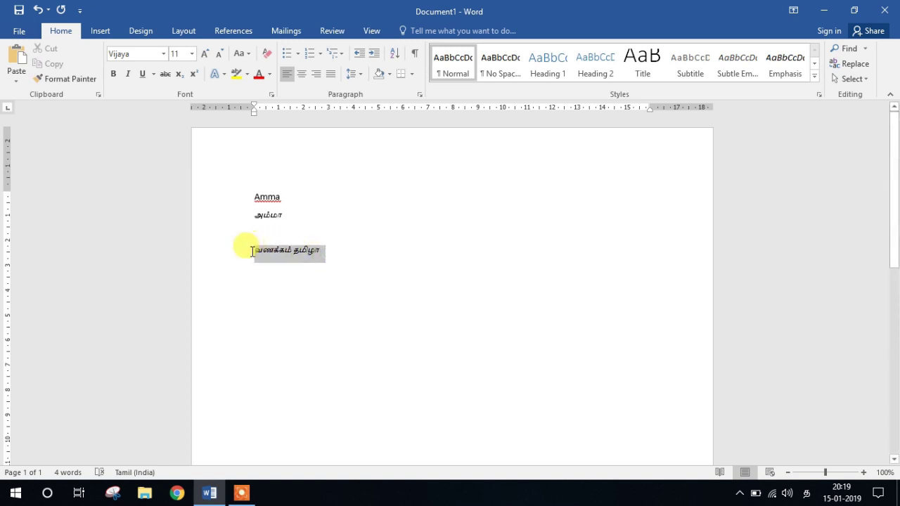
pyautogui.click(216, 53)
pyautogui.click(216, 54)
pyautogui.click(208, 55)
pyautogui.click(207, 54)
pyautogui.click(207, 55)
pyautogui.click(209, 56)
pyautogui.click(209, 56)
pyautogui.click(208, 54)
pyautogui.click(208, 54)
pyautogui.click(208, 54)
pyautogui.click(207, 54)
# Add an empty line below the Tamil line and switch to Google Chrome.
pyautogui.click(437, 250)
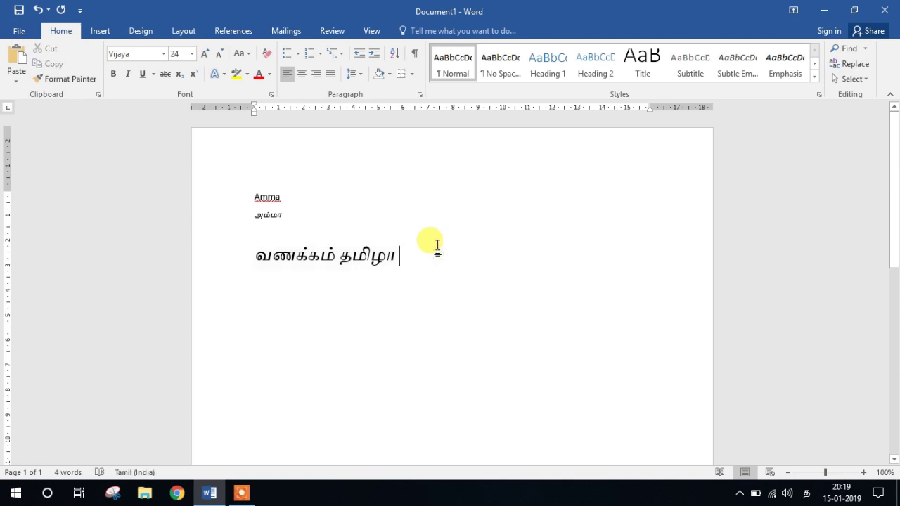
pyautogui.press('Return')
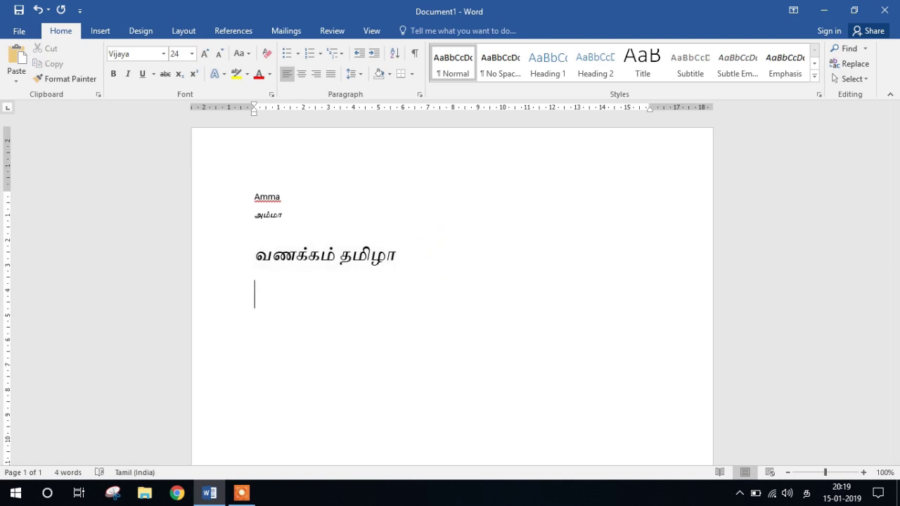
pyautogui.click(177, 493)
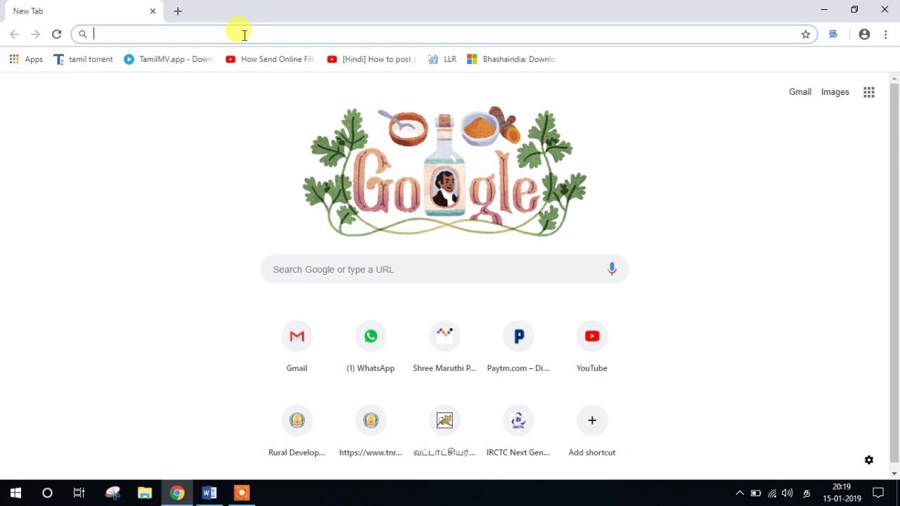
# Search Google from the address bar for கூகுள், transliterated from 'googul'.
pyautogui.write('goo')
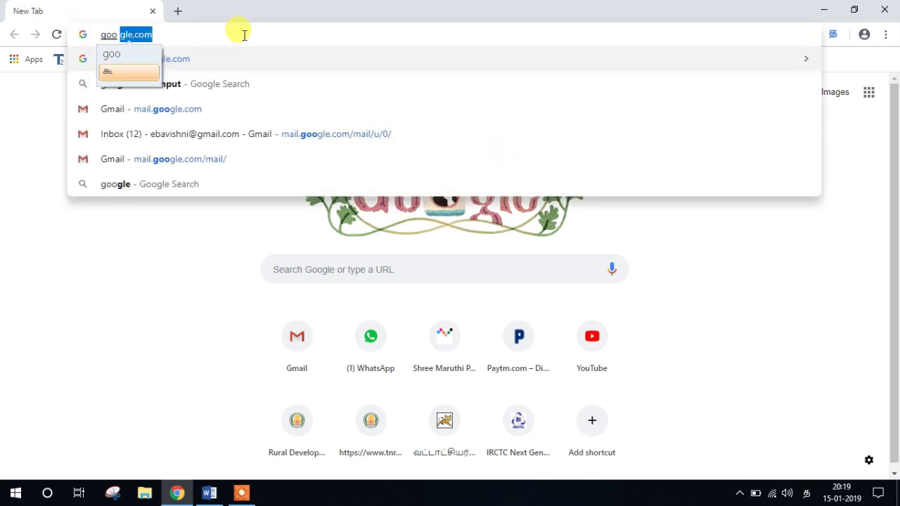
pyautogui.press('BackSpace')
pyautogui.press('BackSpace')
pyautogui.write('oog')
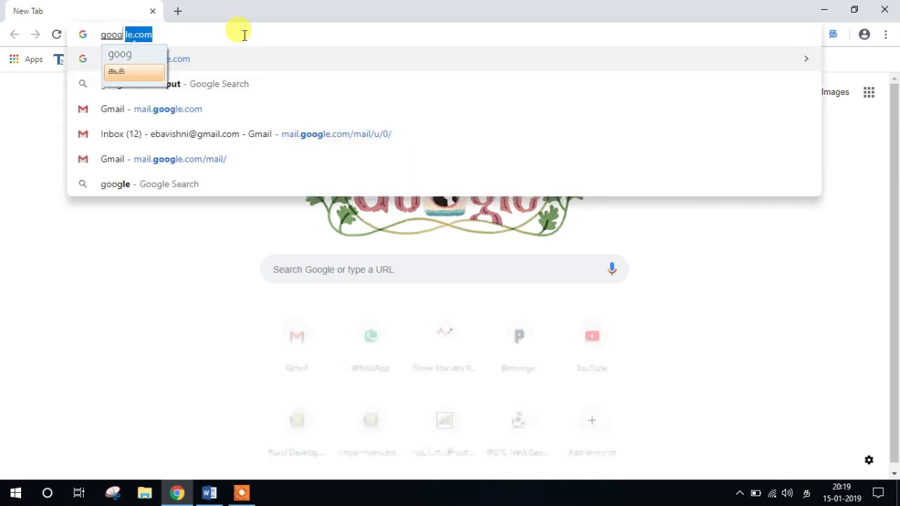
pyautogui.write('ul')
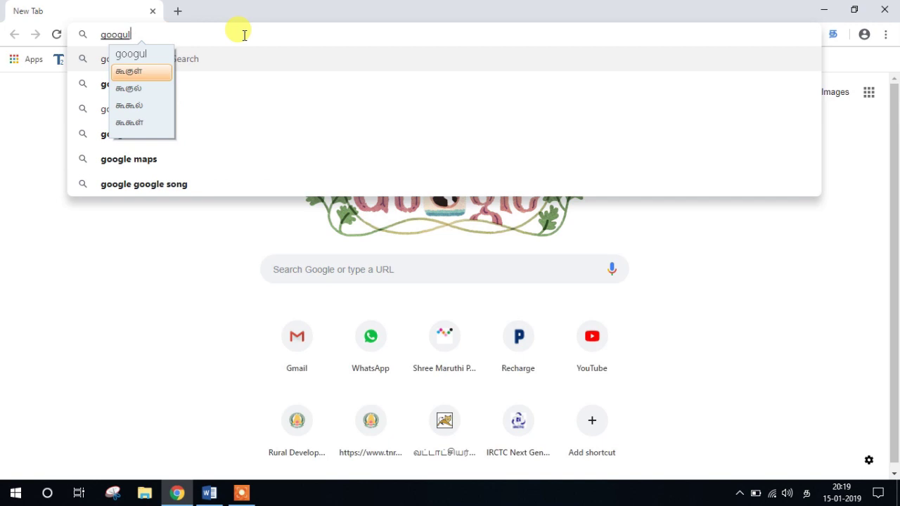
pyautogui.press('space')
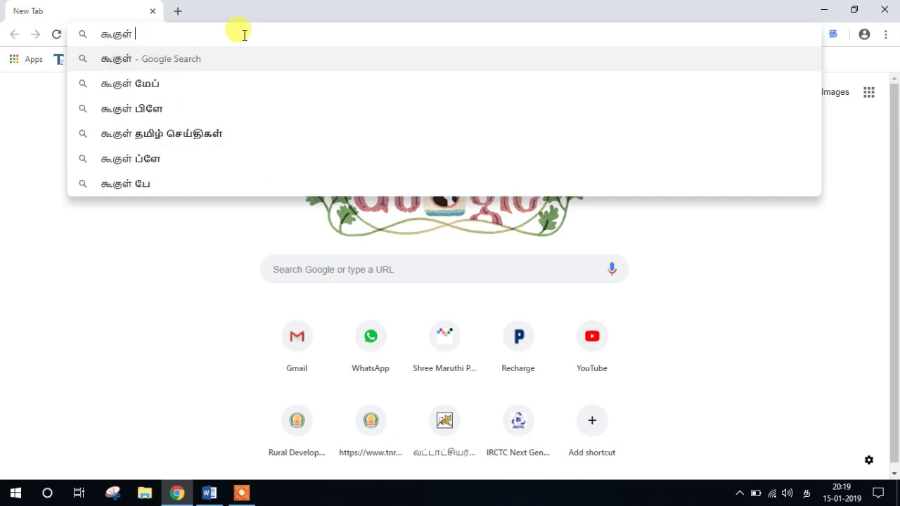
pyautogui.press('Return')
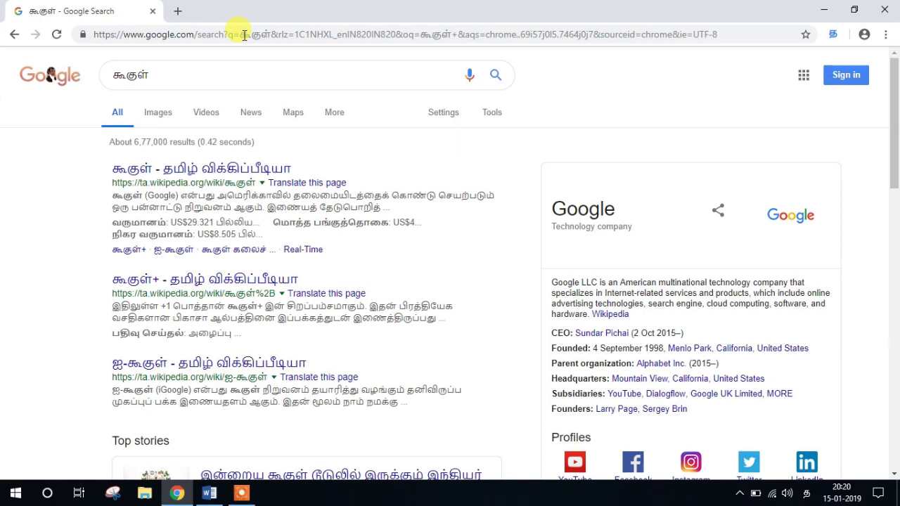
# Search Google for அம்மா typed as 'amma', then minimize Chrome and close Word.
pyautogui.click(244, 35)
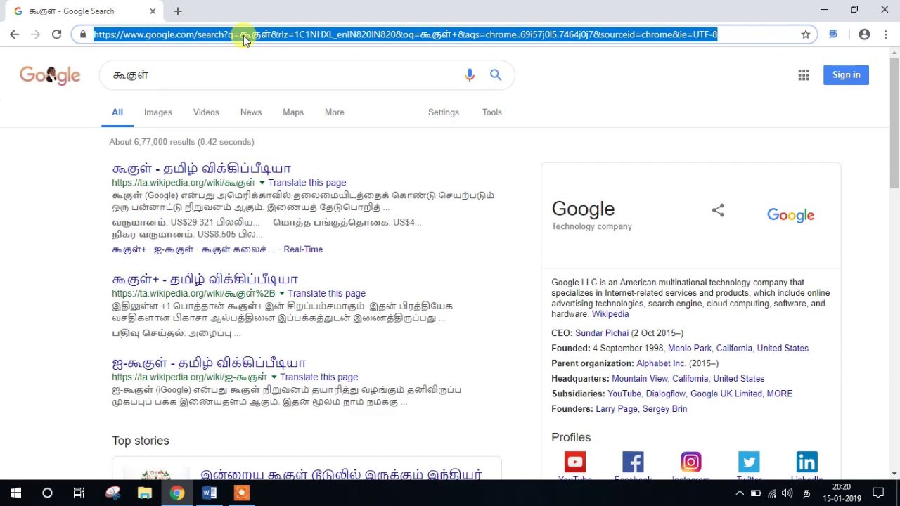
pyautogui.write('bo')
pyautogui.press('BackSpace')
pyautogui.press('BackSpace')
pyautogui.write('a')
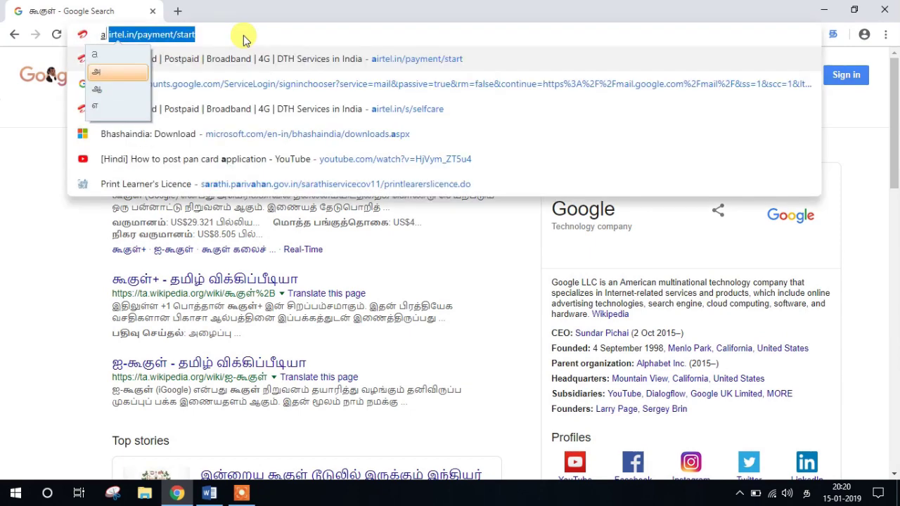
pyautogui.write('mma')
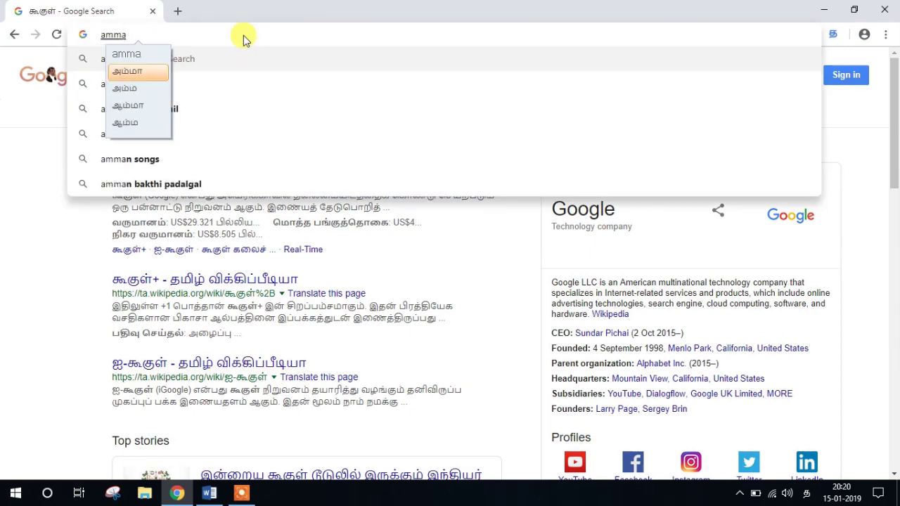
pyautogui.press('Return')
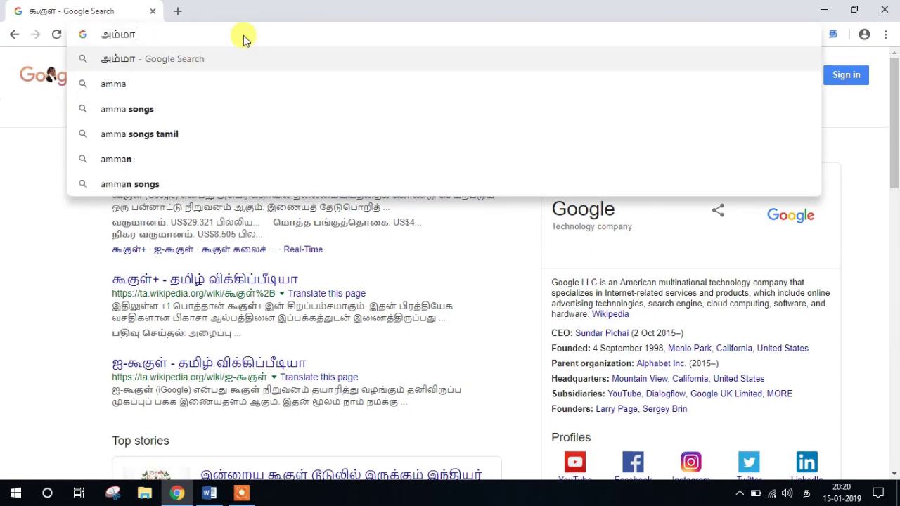
pyautogui.press('Return')
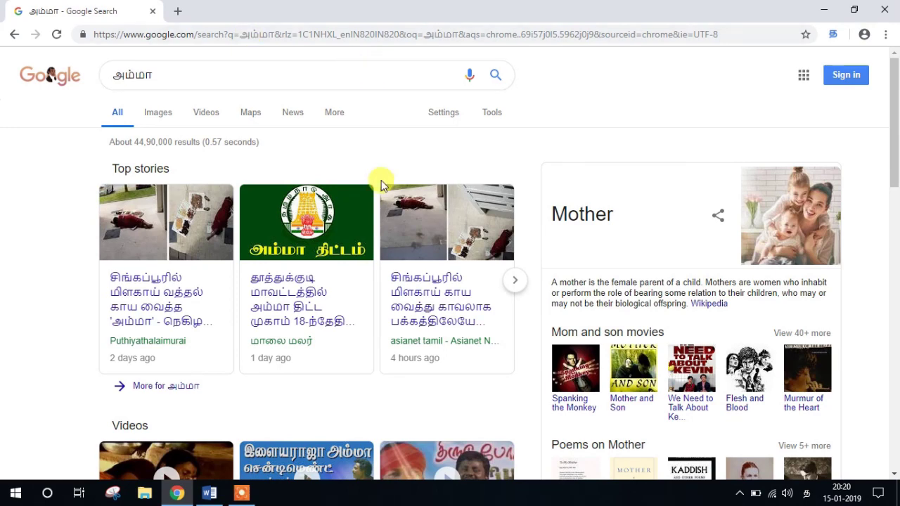
pyautogui.click(824, 10)
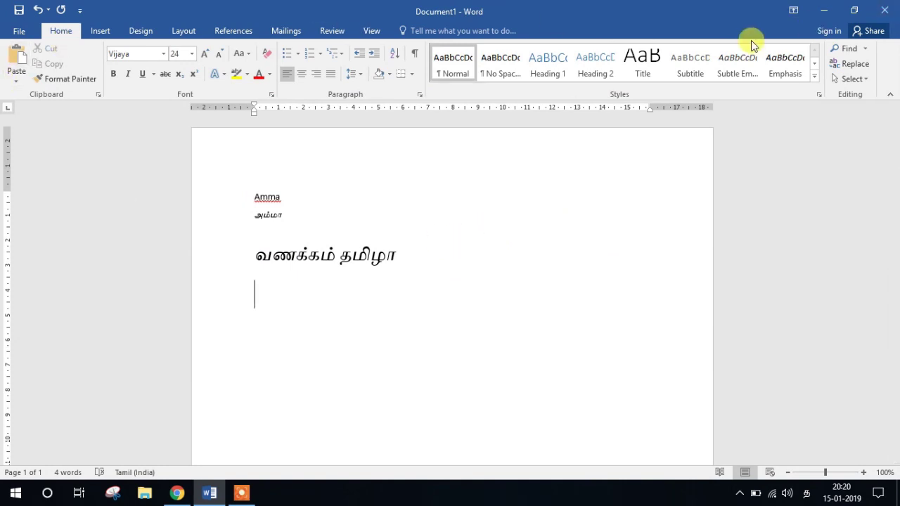
pyautogui.click(885, 10)
# Close Word without saving and launch Notepad from the Run box with English input.
pyautogui.click(455, 276)
pyautogui.press('super+r')
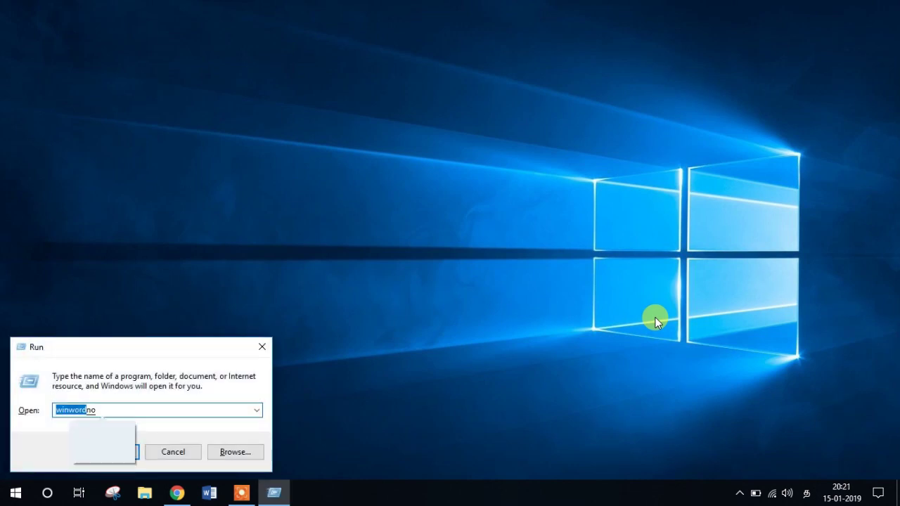
pyautogui.press('BackSpace')
pyautogui.press('BackSpace')
pyautogui.press('BackSpace')
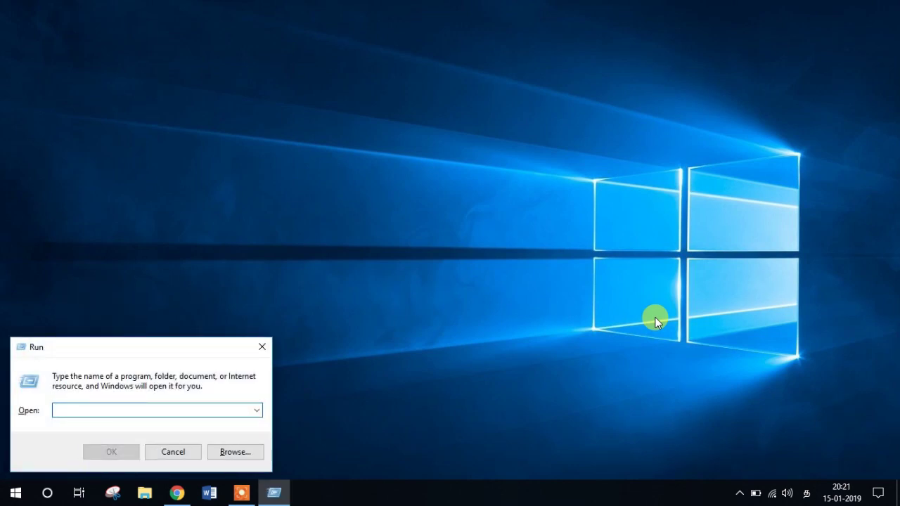
pyautogui.press('super+space')
pyautogui.press('super+space')
pyautogui.write('notepad')
pyautogui.press('Return')
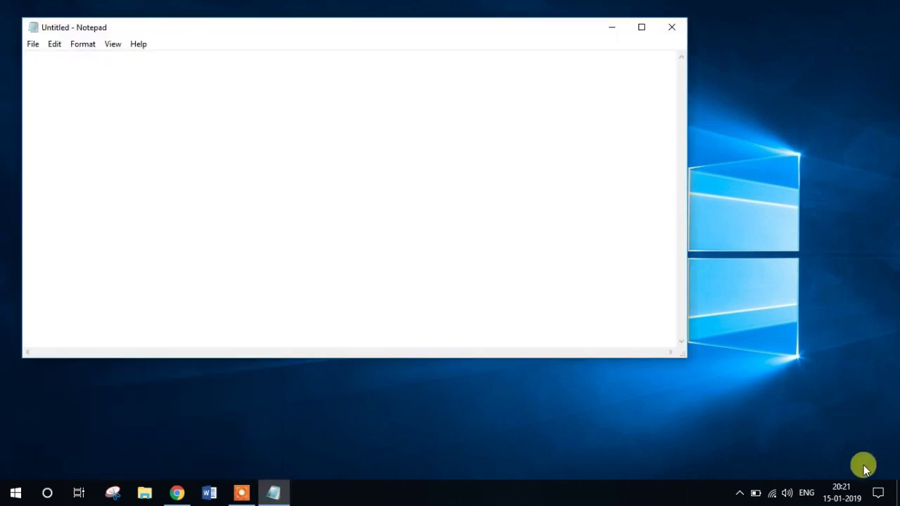
pyautogui.click(805, 493)
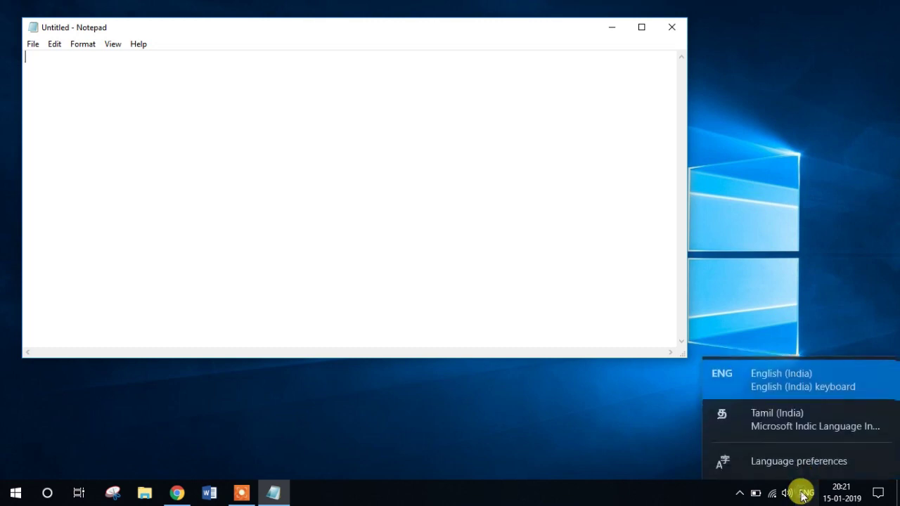
pyautogui.click(446, 132)
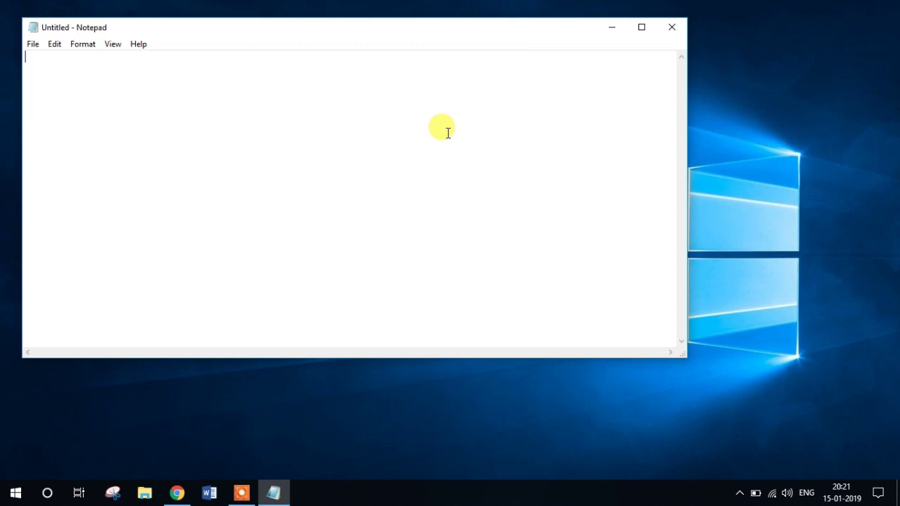
# Type வணக்கம் தமிழா and அம்மா in Tamil from 'vanakkam thamizha' and 'ammaa'.
pyautogui.press('super+space')
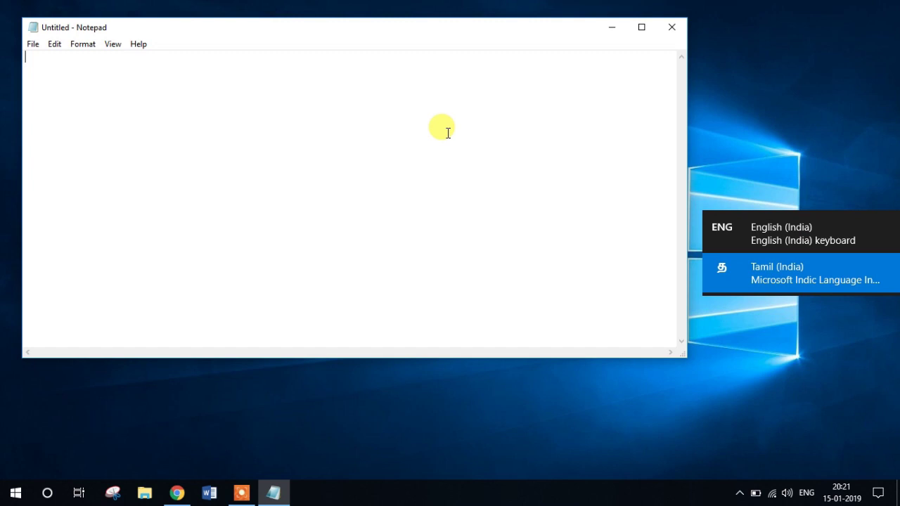
pyautogui.press('super+space')
pyautogui.press('super+space')
pyautogui.press('super+space')
pyautogui.press('super+space')
pyautogui.press('super+space')
pyautogui.press('super+space')
pyautogui.press('super+space')
pyautogui.press('super+space')
pyautogui.press('super+space')
pyautogui.press('super+space')
pyautogui.press('super+space')
pyautogui.press('super+space')
pyautogui.press('super+space')
pyautogui.press('super+space')
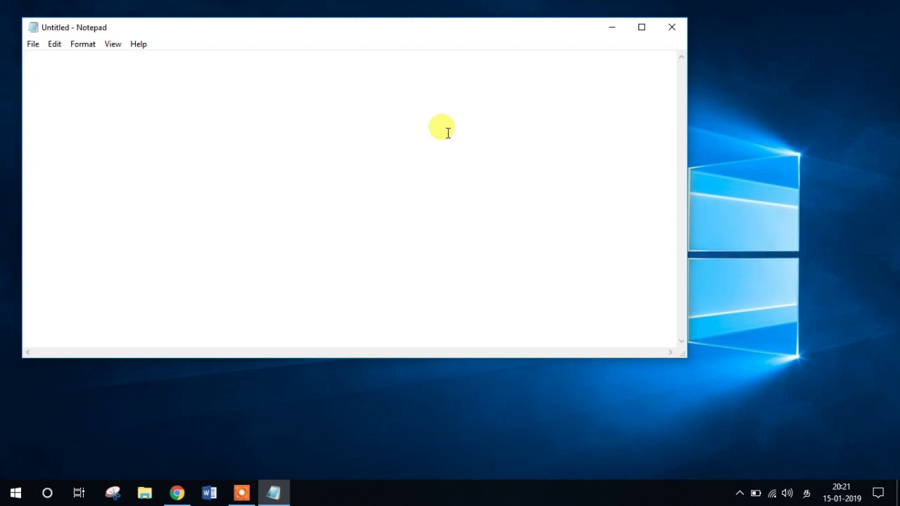
pyautogui.write('vanakka')
pyautogui.write('m thamizha')
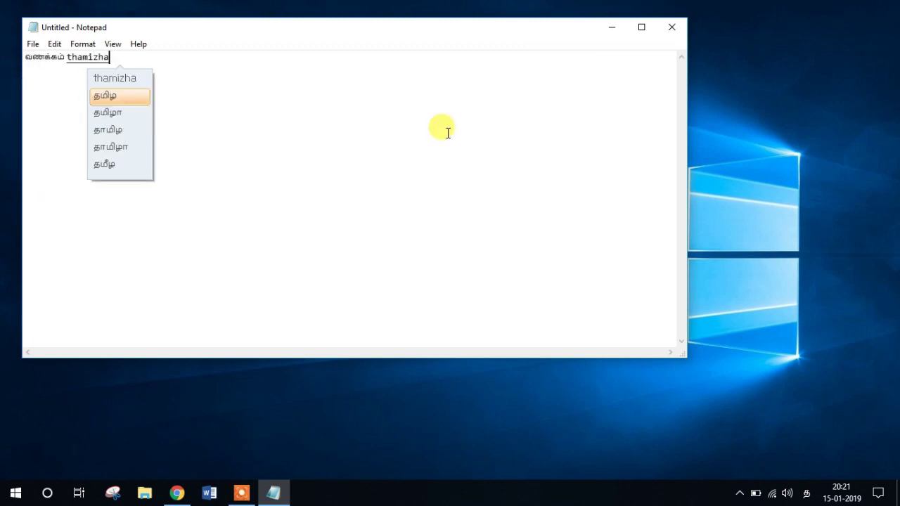
pyautogui.press('Down')
pyautogui.press('Return')
pyautogui.press('Return')
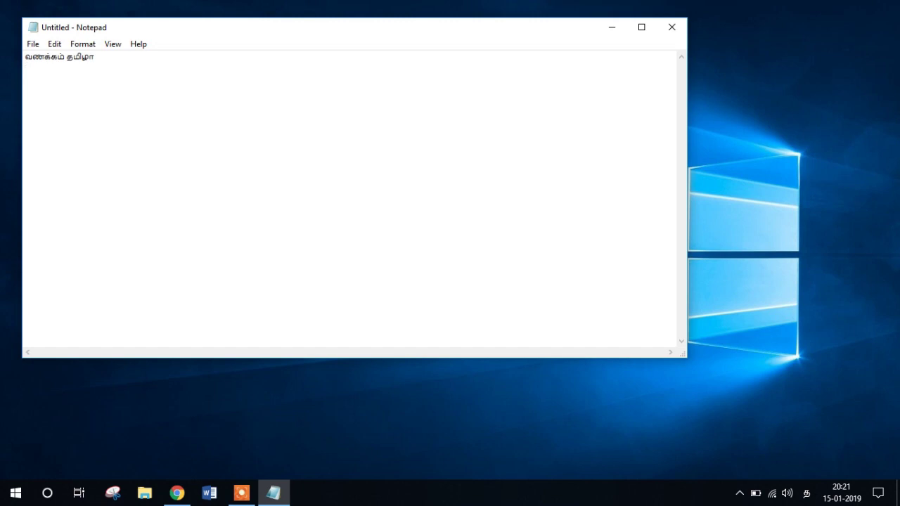
pyautogui.write('ammaa')
pyautogui.press('Return')
pyautogui.press('Return')
# On a new line type அம்மா in Tamil, then 'ammaa' in English letters.
pyautogui.press('super+space')
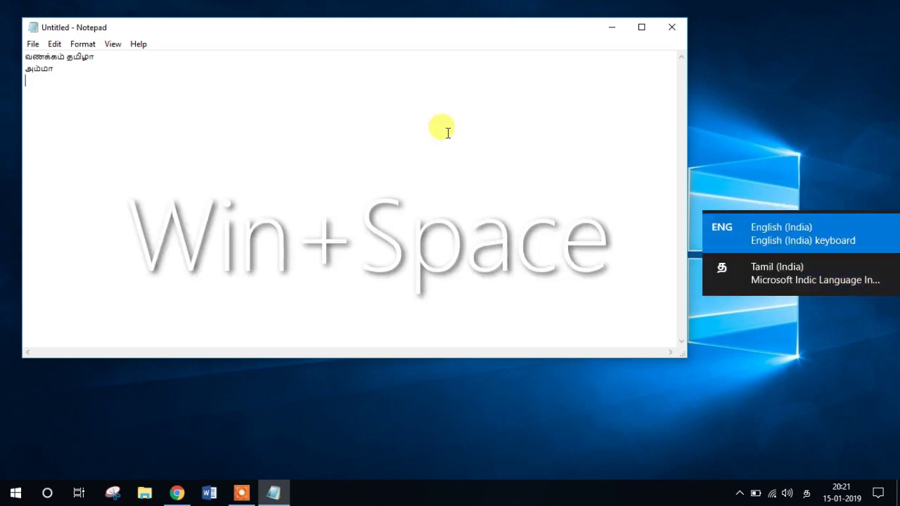
pyautogui.press('super+space')
pyautogui.press('super+space')
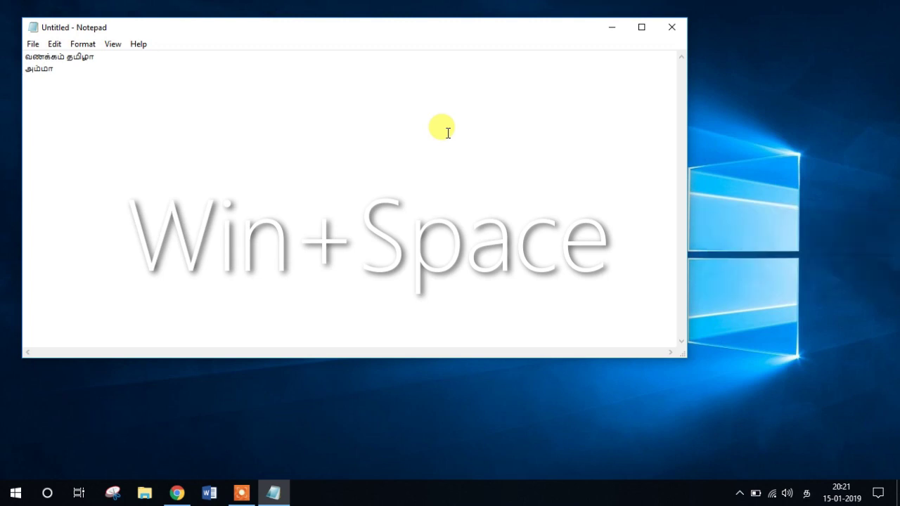
pyautogui.press('Return')
pyautogui.write('ammaa')
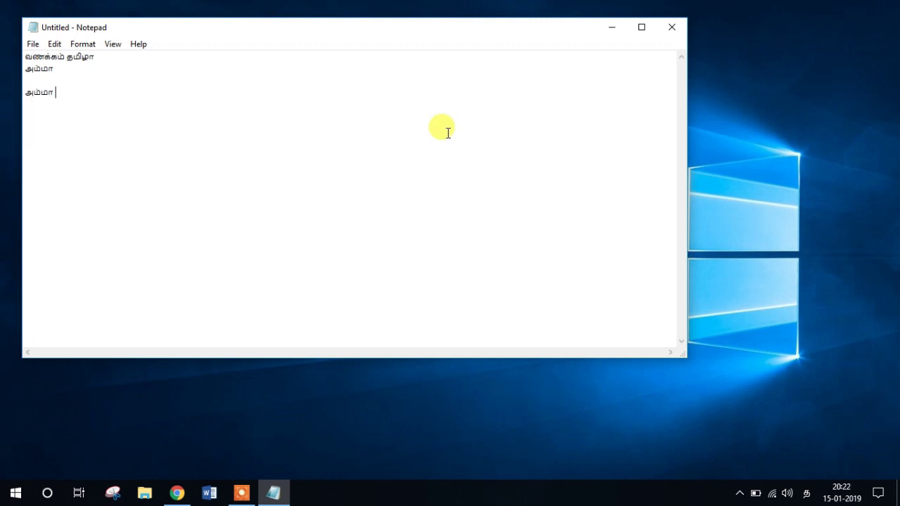
pyautogui.press('super+space')
pyautogui.write('ammaa')
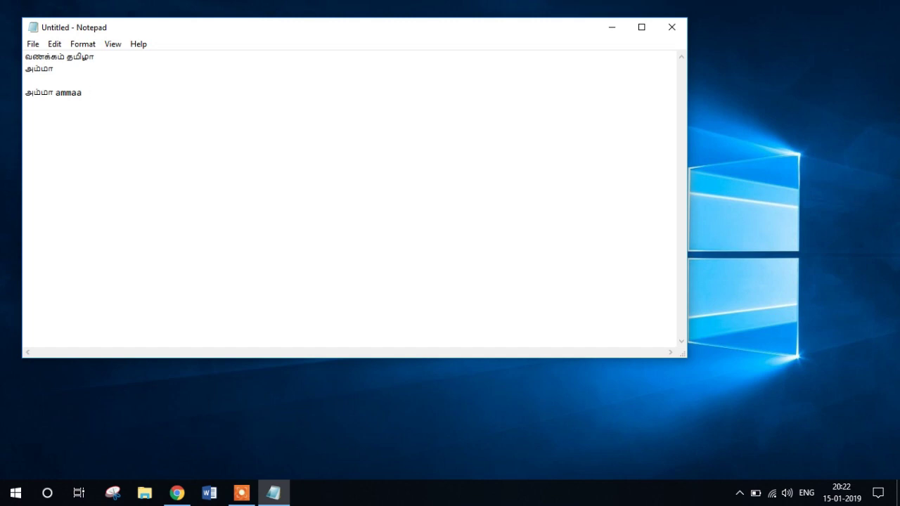
pyautogui.press('super')
pyautogui.click(448, 132)
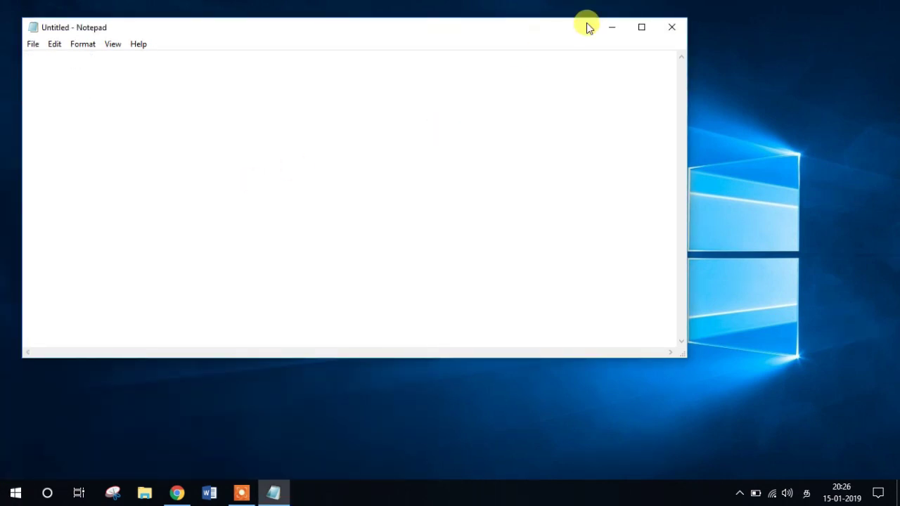
# Minimize Notepad and launch Excel from the Run box with a blank workbook.
pyautogui.click(609, 26)
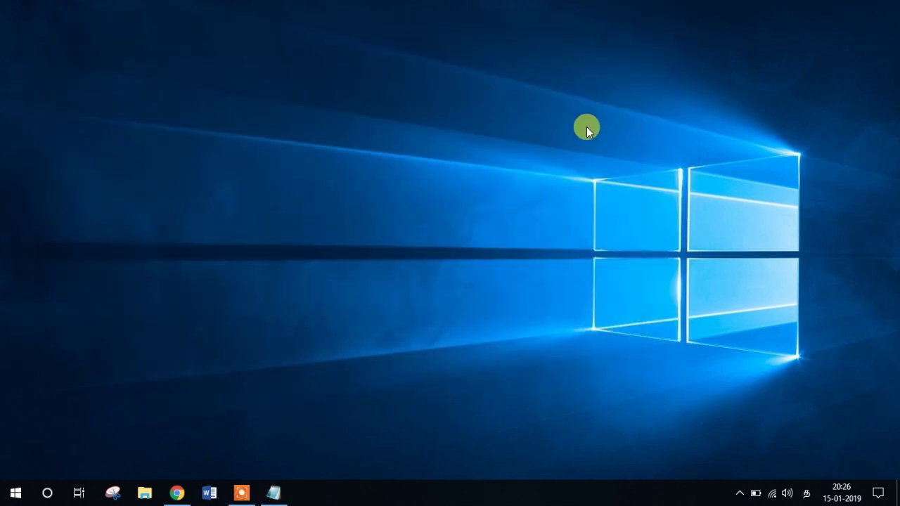
pyautogui.press('super+r')
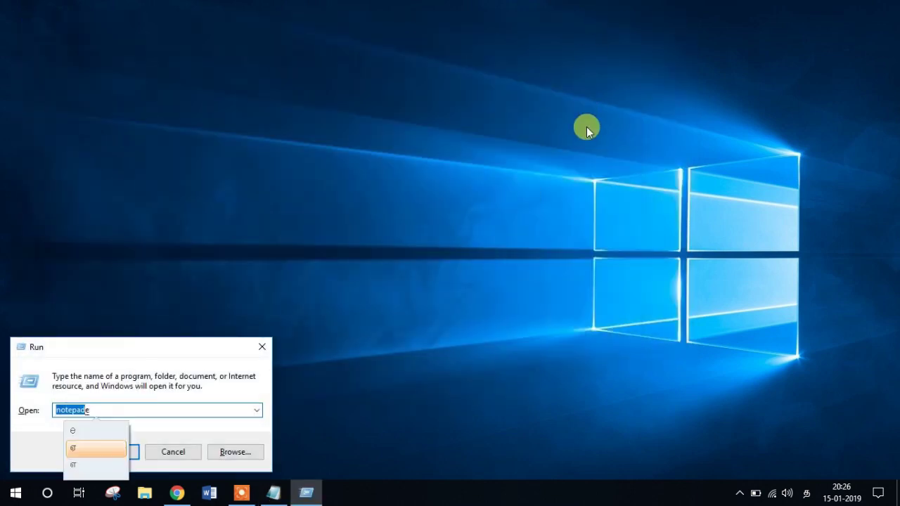
pyautogui.press('BackSpace')
pyautogui.press('super+space')
pyautogui.press('super+space')
pyautogui.write('ex')
pyautogui.press('Down')
pyautogui.press('Return')
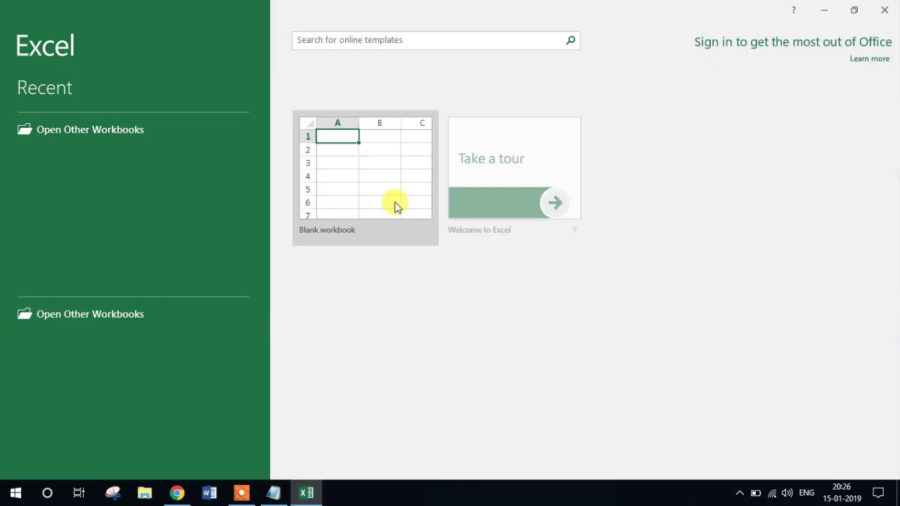
pyautogui.click(364, 197)
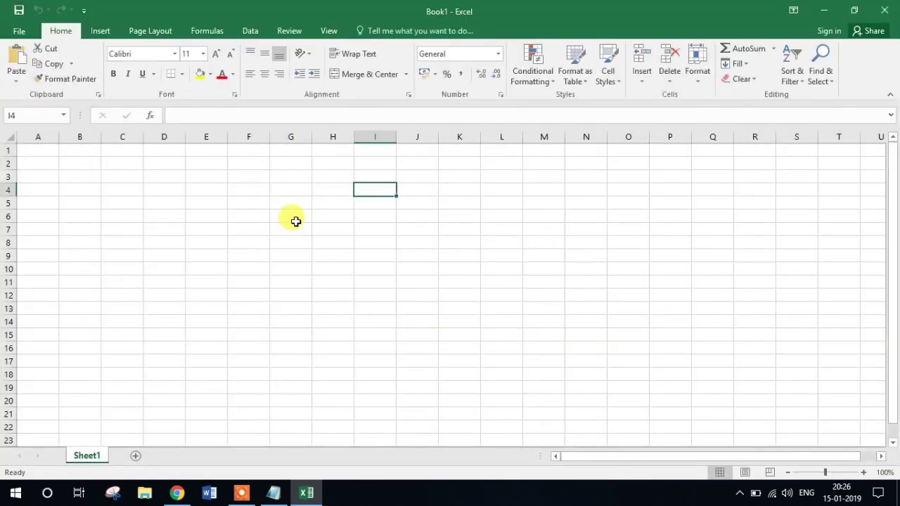
# Enter தமிழ் in cell H5 using Tamil input from 'tamizh'.
pyautogui.click(328, 203)
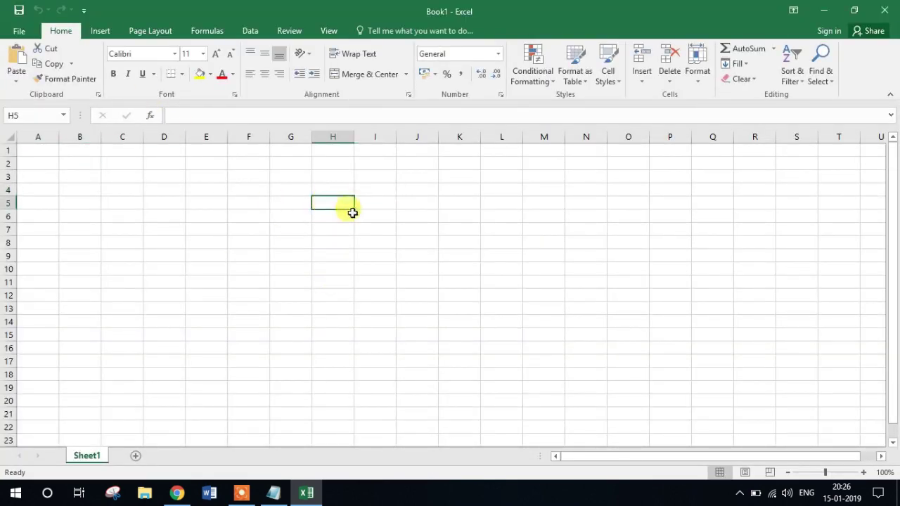
pyautogui.press('super+space')
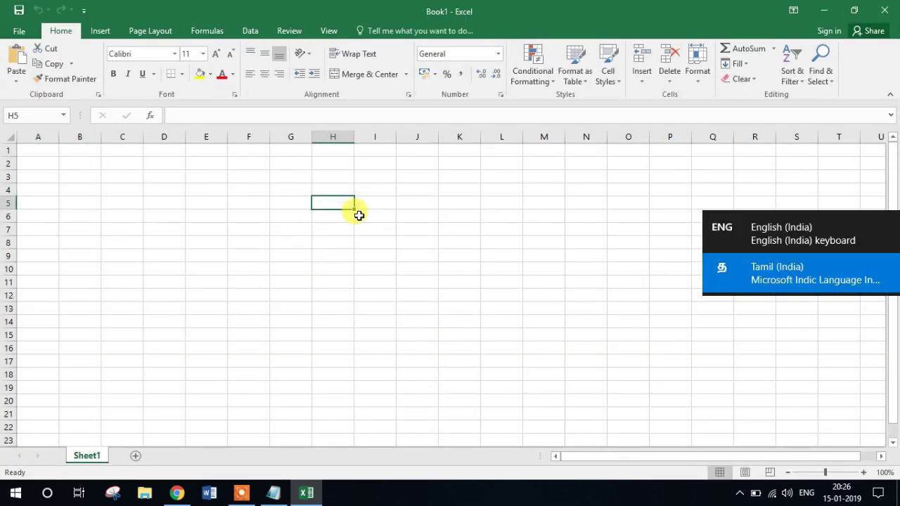
pyautogui.write('tamizh')
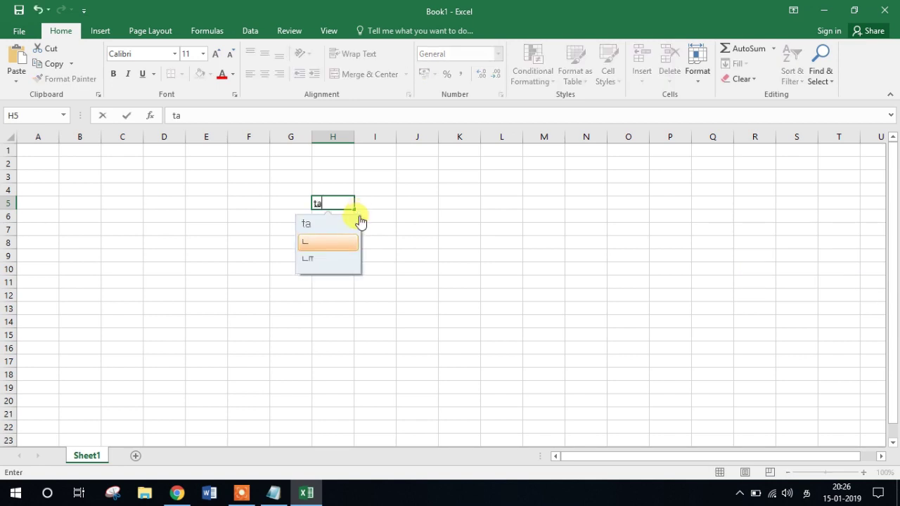
pyautogui.press('space')
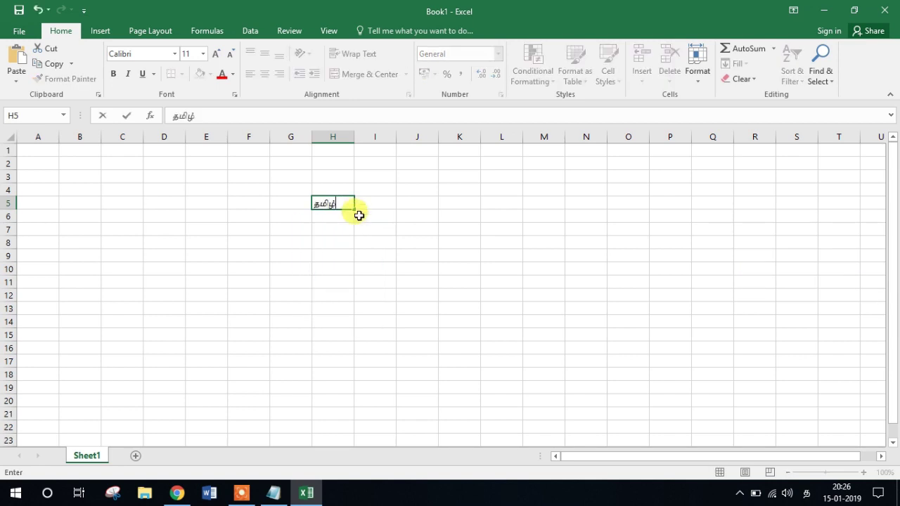
pyautogui.press('Tab')
pyautogui.press('Left')
pyautogui.press('Down')
# Enter அம்மா in H6 and வணக்கம் in H7, then bring Notepad back.
pyautogui.write('ammaa')
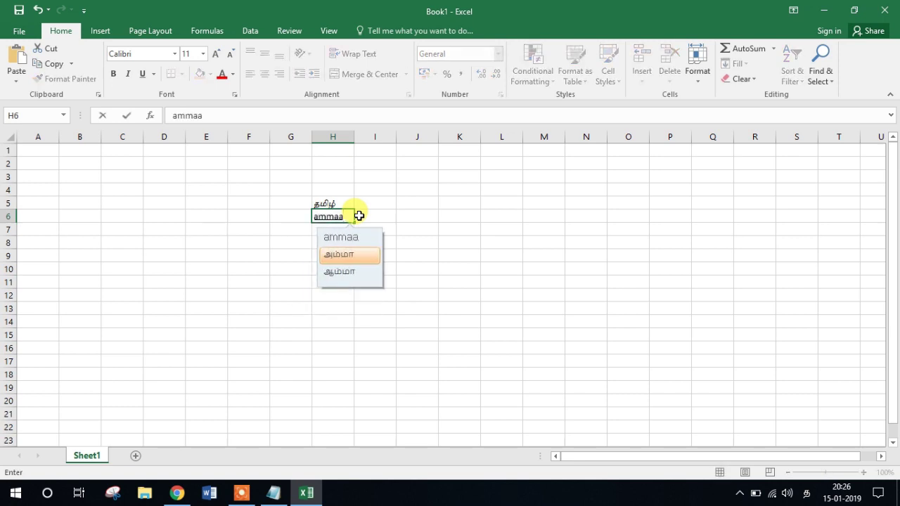
pyautogui.press('space')
pyautogui.press('Tab')
pyautogui.press('Left')
pyautogui.press('Down')
pyautogui.write('vanakkam')
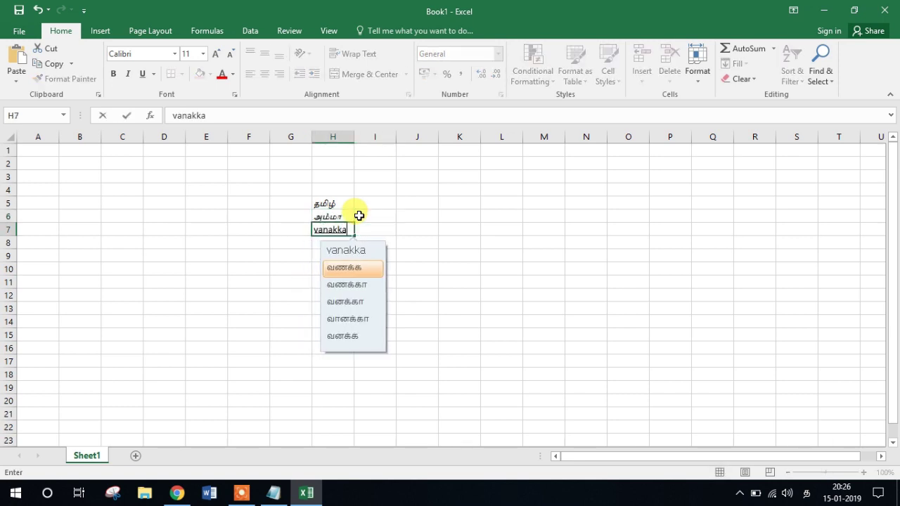
pyautogui.press('space')
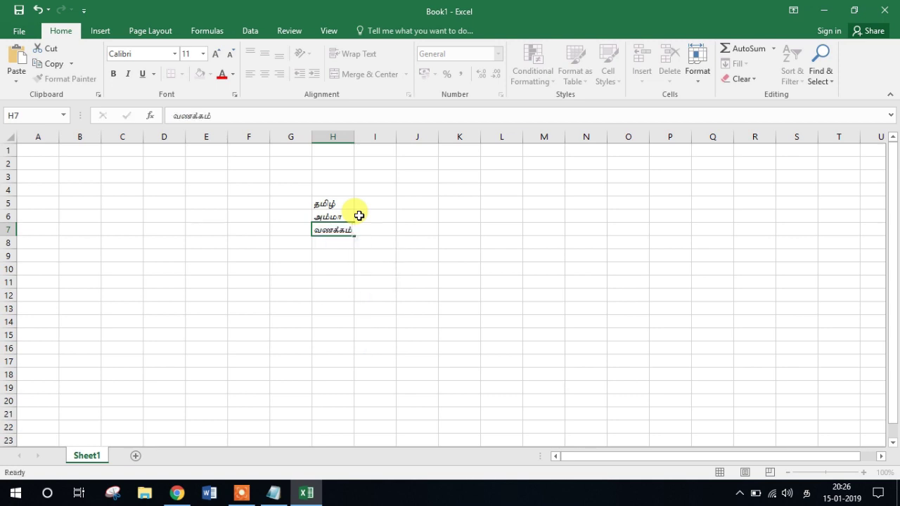
pyautogui.press('Tab')
pyautogui.click(360, 243)
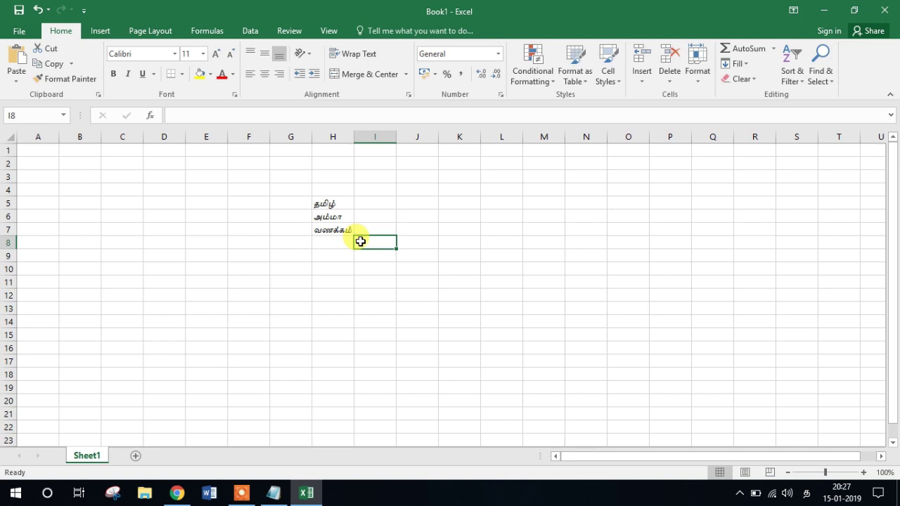
pyautogui.click(273, 493)
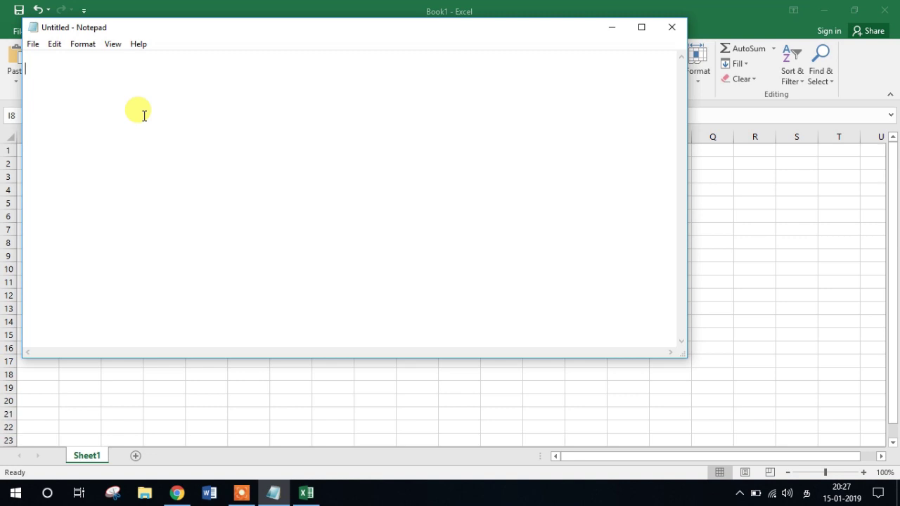
# Type a name in Tamil script by transliteration, followed by the English initial R.
pyautogui.press('Return')
pyautogui.press('Return')
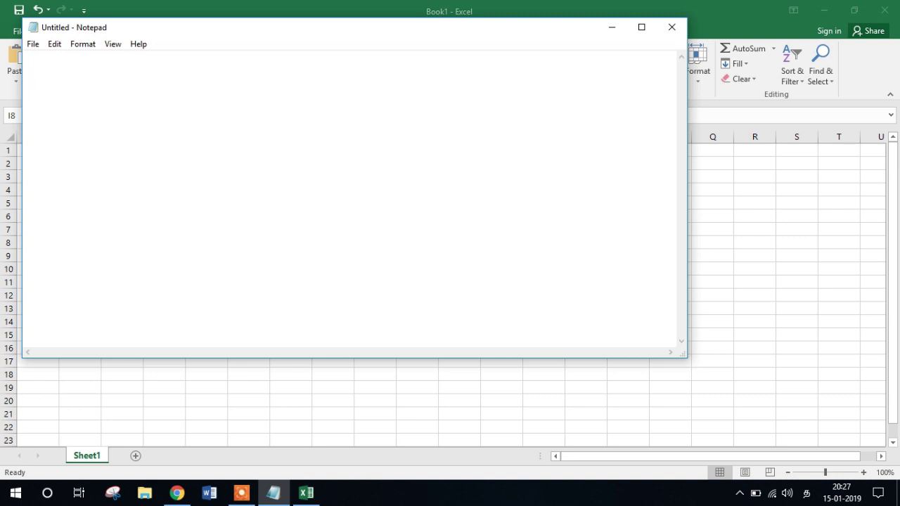
pyautogui.write('balamurugan')
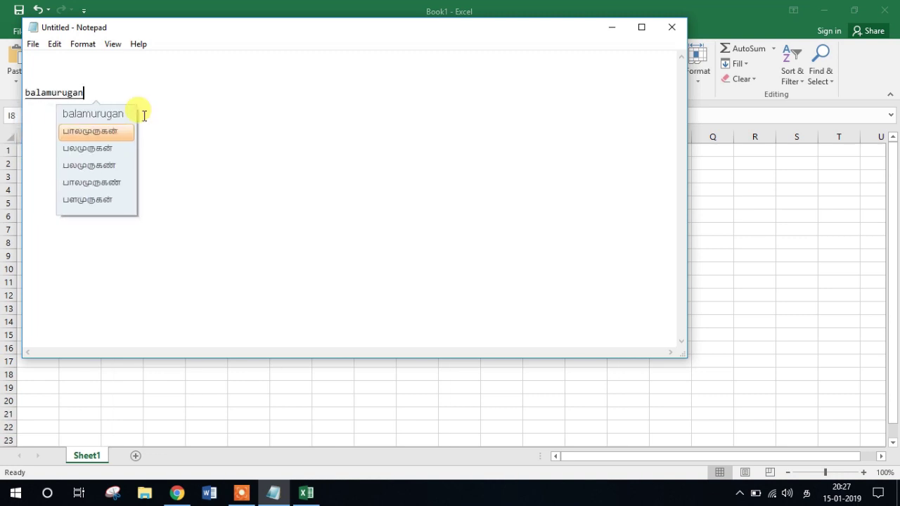
pyautogui.press('Return')
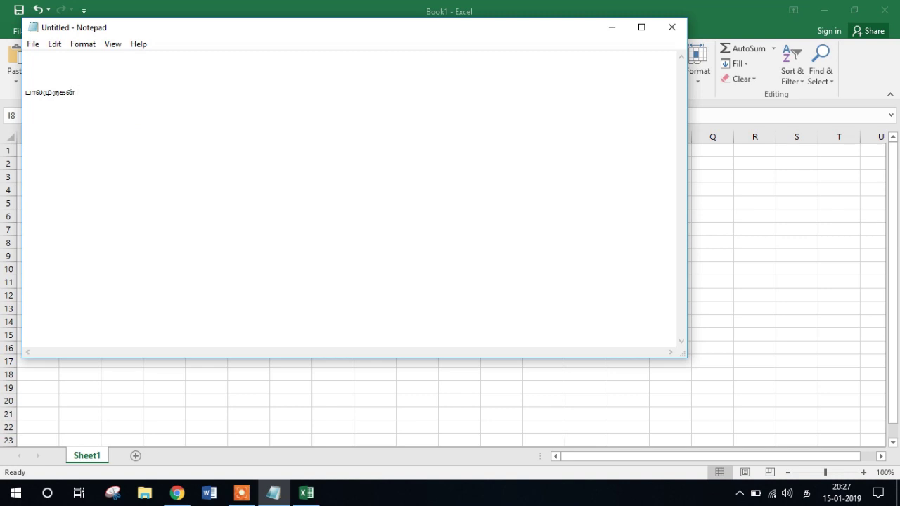
pyautogui.press('super+space')
pyautogui.write('R')
# On a new line write 'R.' before the same Tamil name, then type AMMAA below.
pyautogui.press('Return')
pyautogui.write('R')
pyautogui.press('super+space')
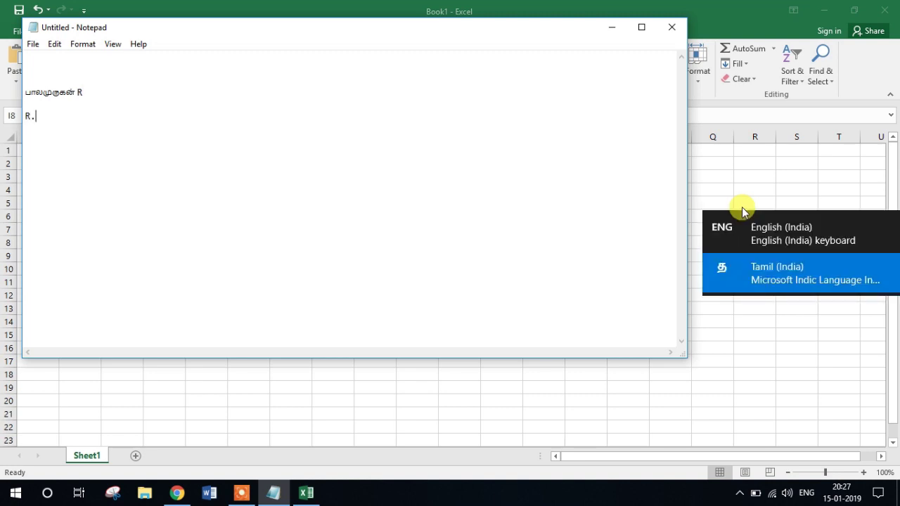
pyautogui.write('.baalamurugan')
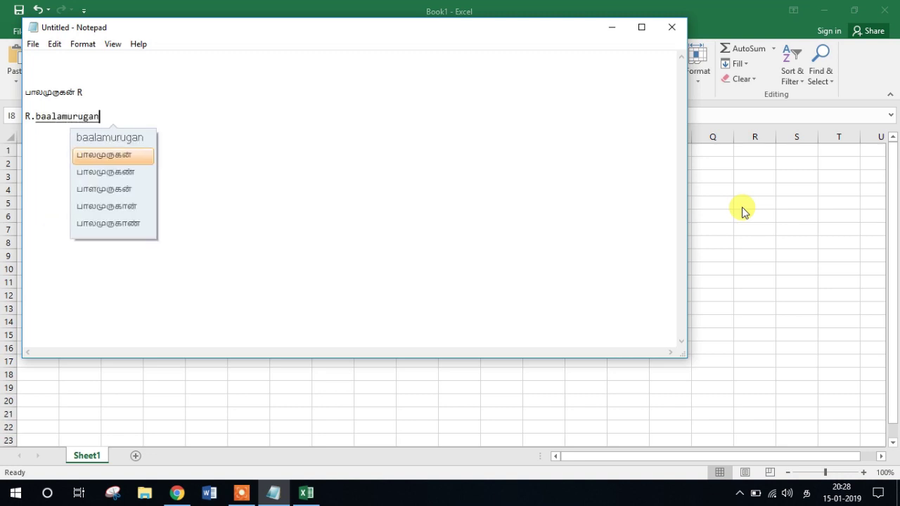
pyautogui.press('Return')
pyautogui.press('Return')
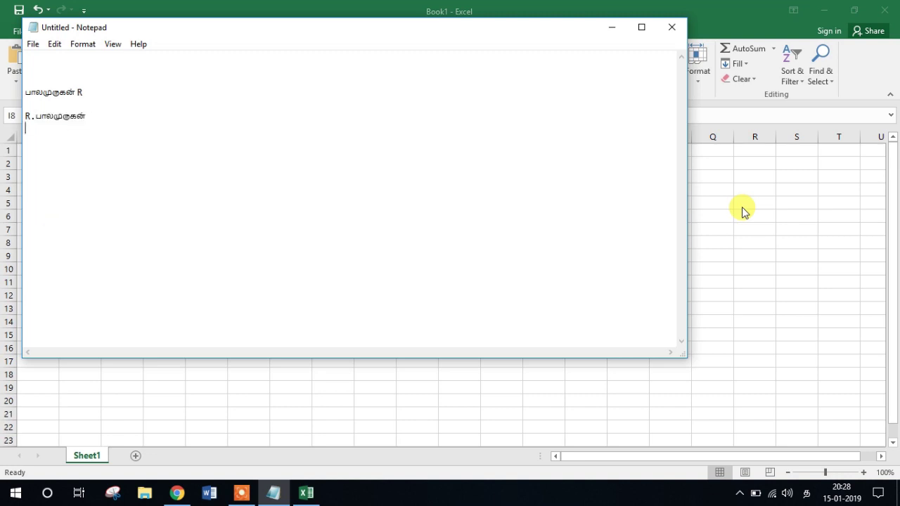
pyautogui.press('Return')
pyautogui.write('AMMAA')
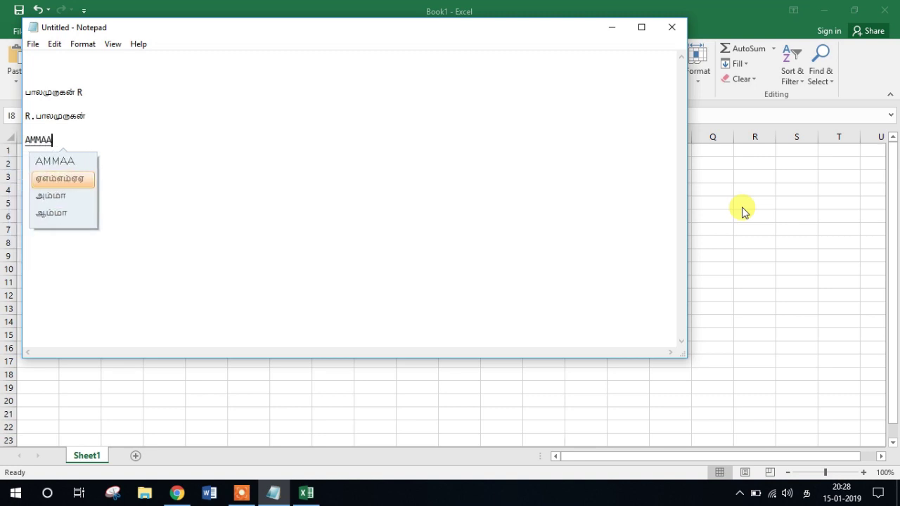
# Replace AMMAA with 'amma' in Latin letters, dismissing the Tamil suggestions.
pyautogui.press('BackSpace')
pyautogui.press('BackSpace')
pyautogui.press('BackSpace')
pyautogui.press('BackSpace')
pyautogui.press('BackSpace')
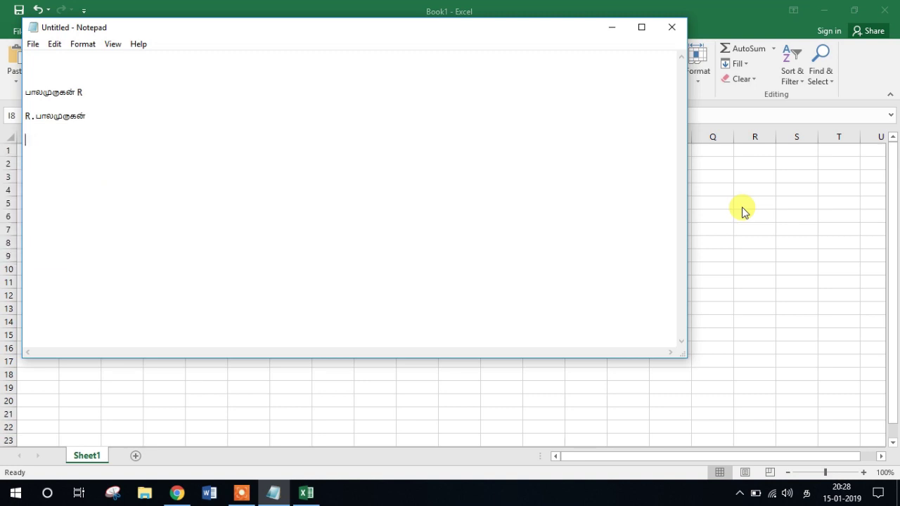
pyautogui.write('amm')
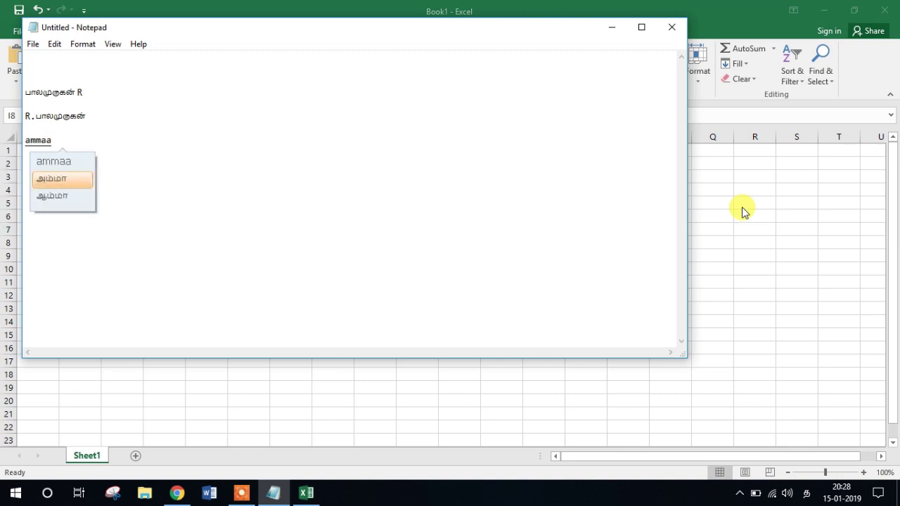
pyautogui.write('a')
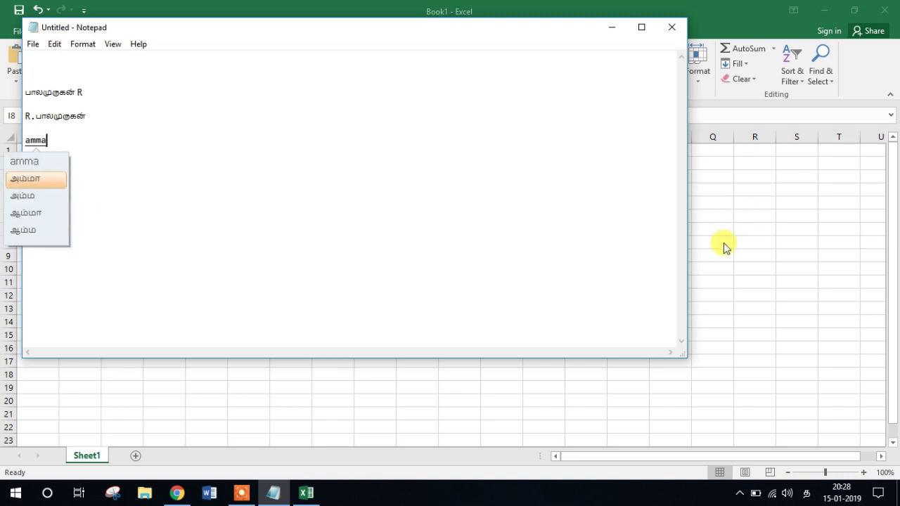
pyautogui.click(29, 164)
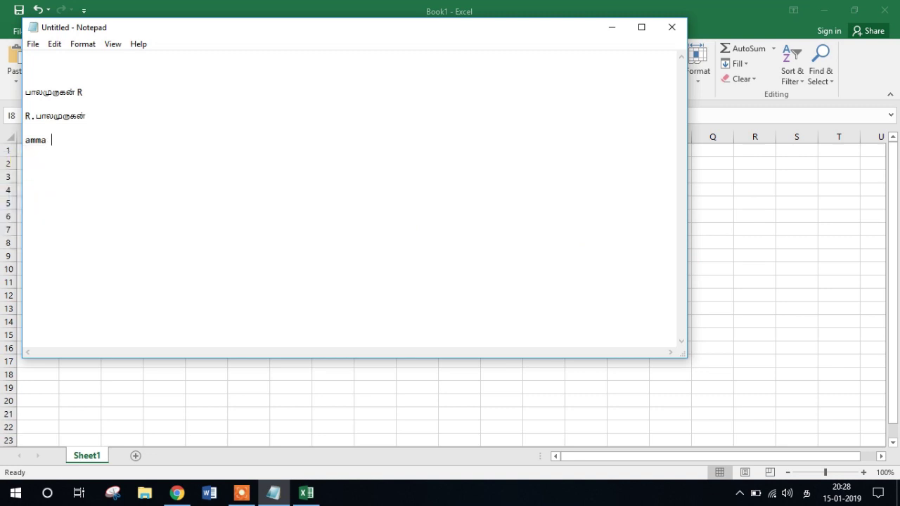